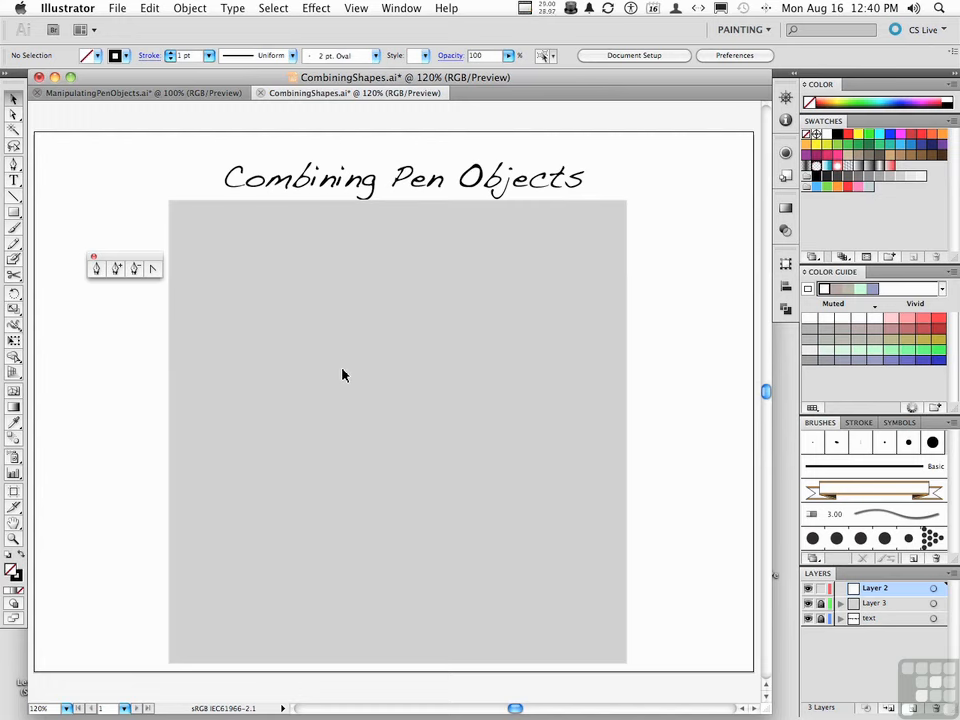
{"action": "left_click", "coordinate": [15, 213]}
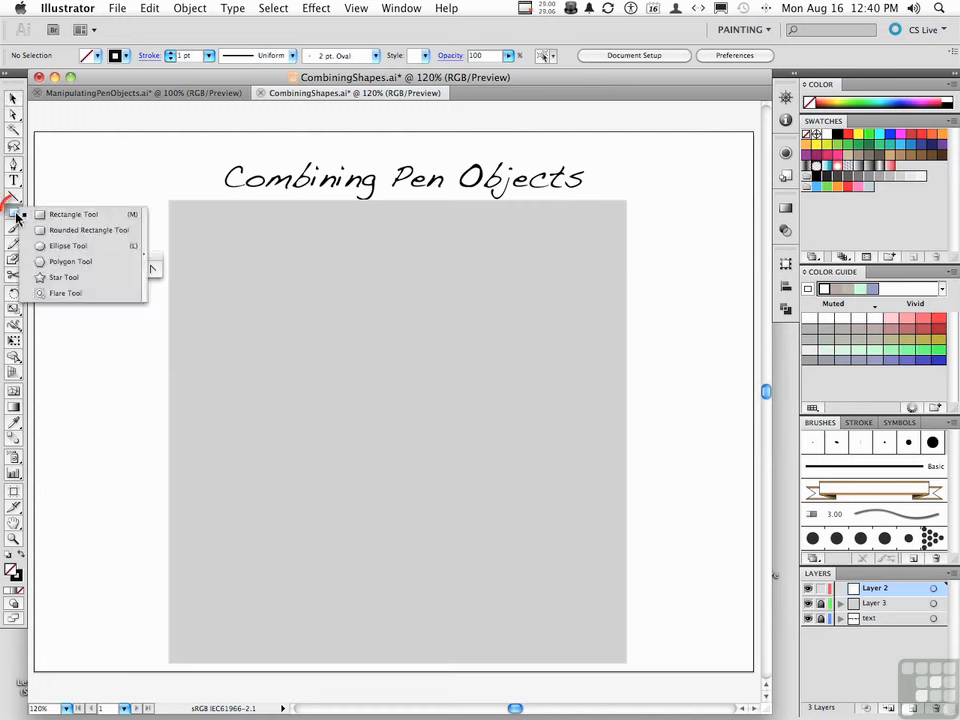
{"action": "left_click", "coordinate": [84, 162]}
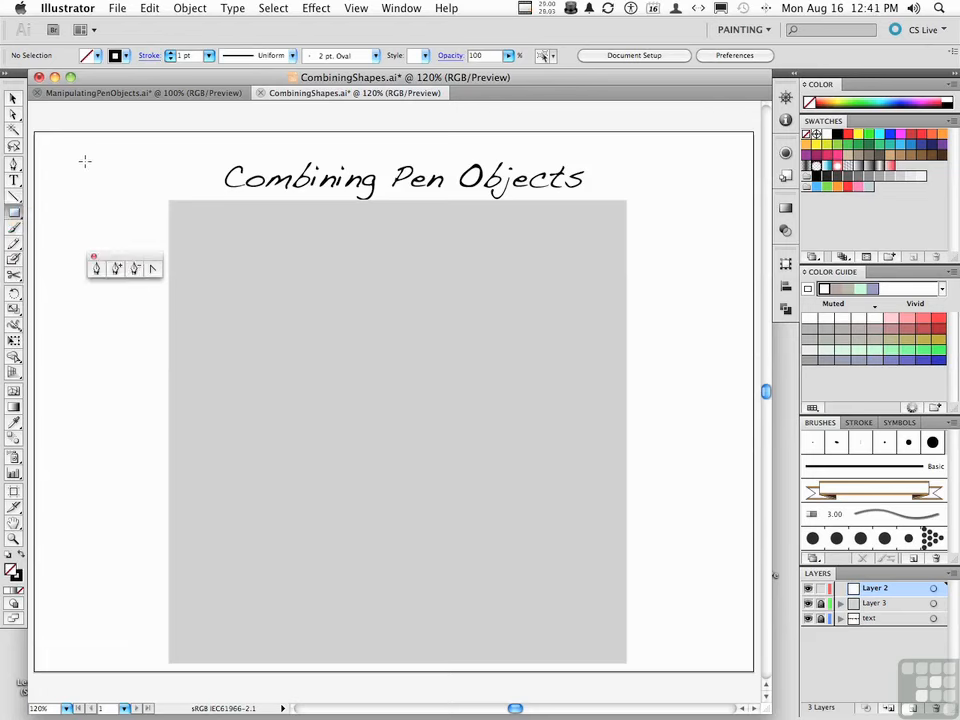
Step: Draw a closed, flat ellipse about 339 px wide and 48 px high across the gray square with the Pen tool, using two smooth anchor points
{"action": "left_click", "coordinate": [96, 268]}
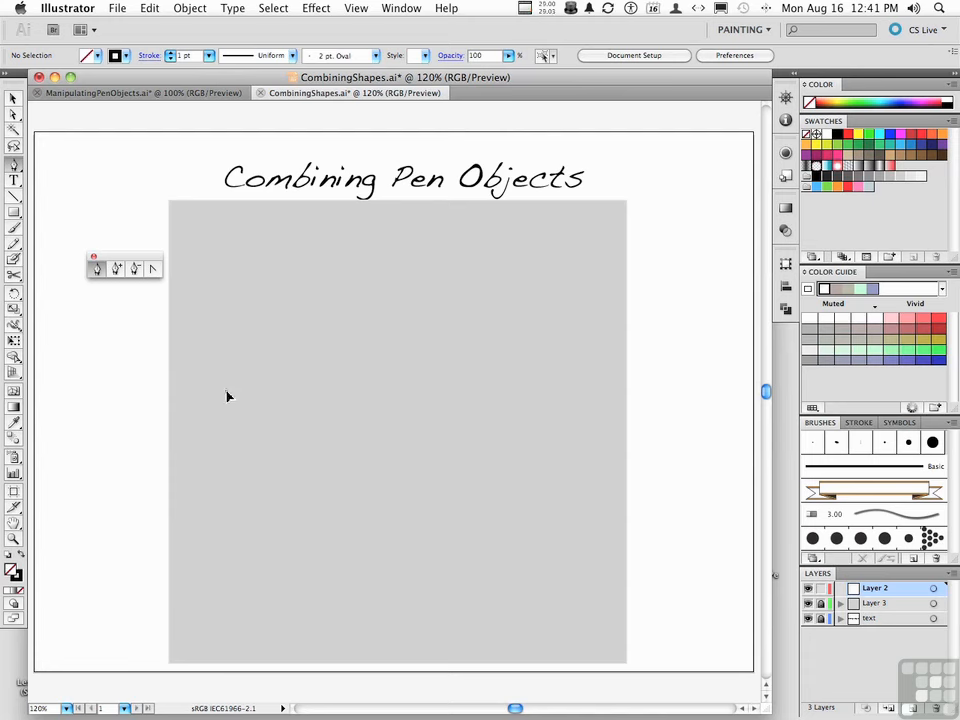
{"action": "left_click_drag", "start_coordinate": [227, 394], "coordinate": [228, 428]}
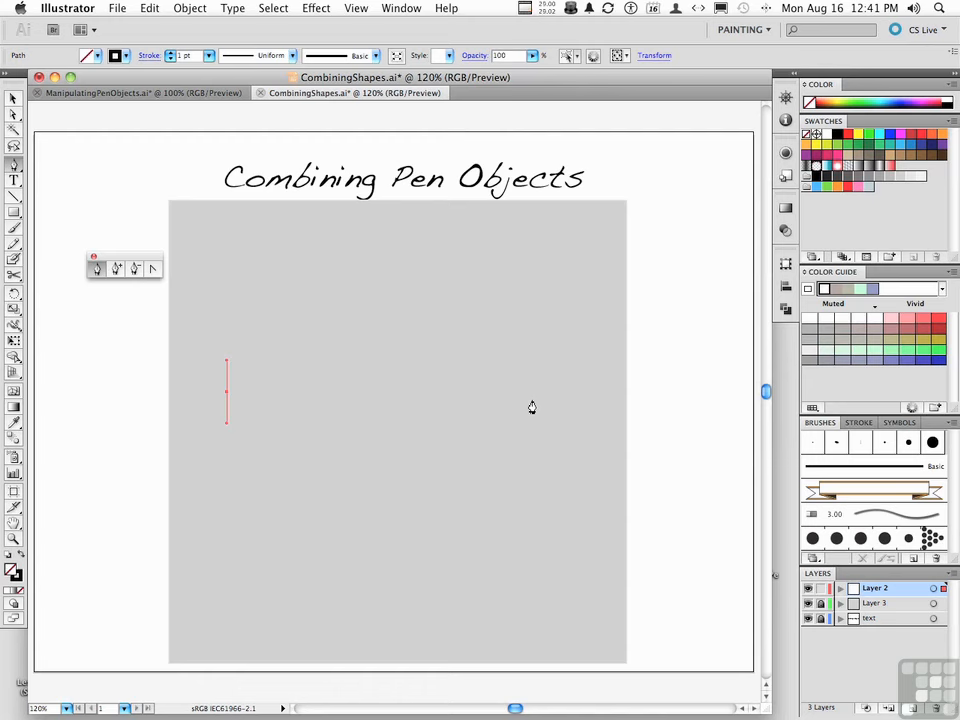
{"action": "left_click_drag", "start_coordinate": [531, 392], "coordinate": [535, 366]}
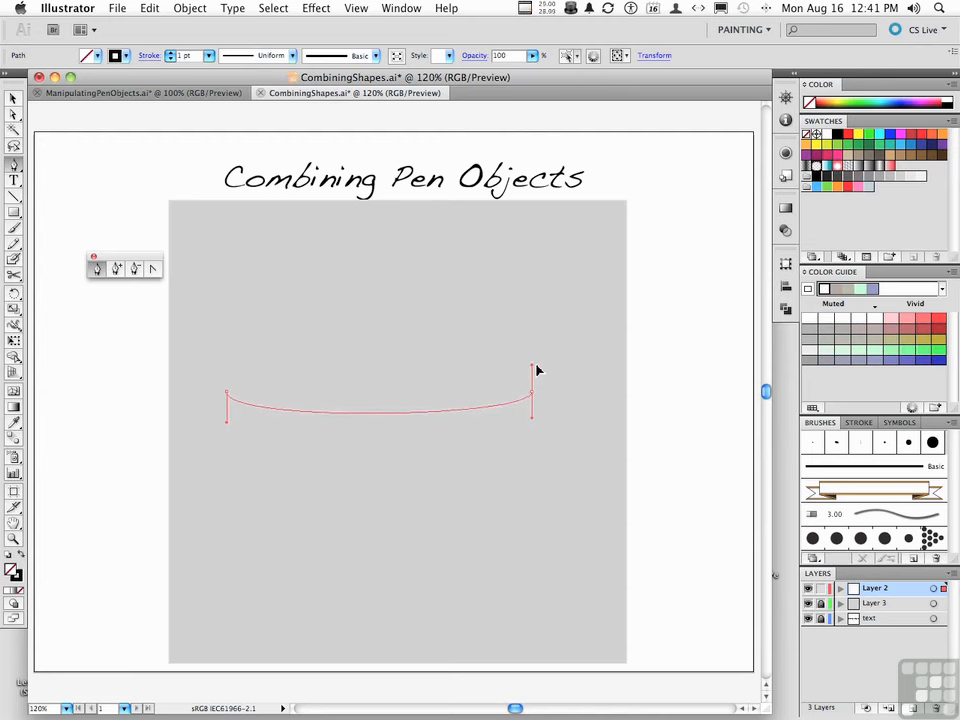
{"action": "left_click_drag", "start_coordinate": [535, 365], "coordinate": [535, 366]}
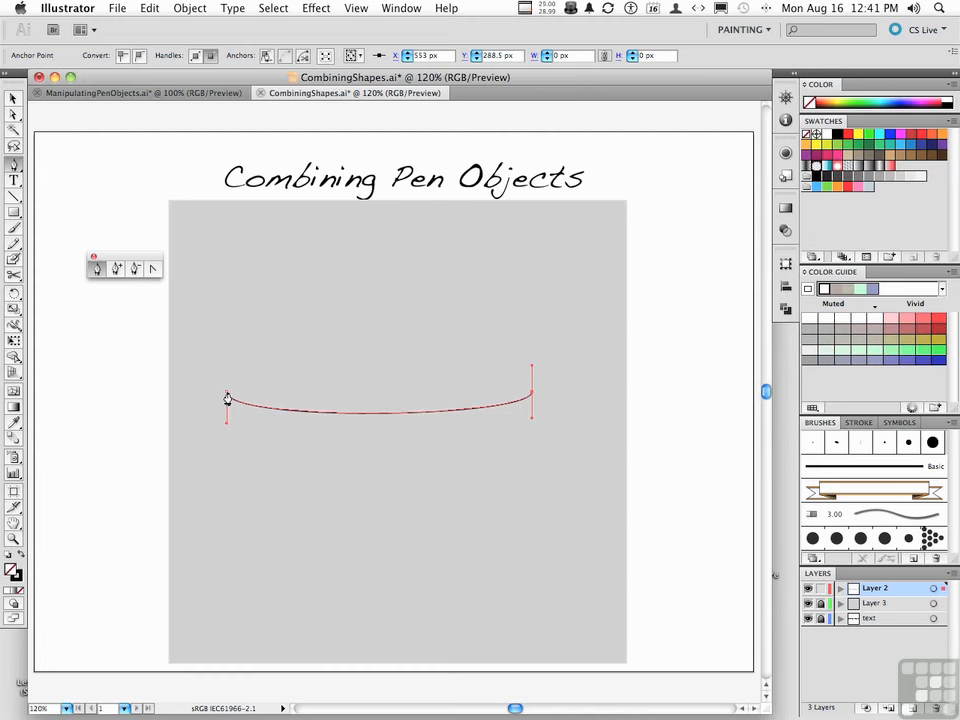
{"action": "left_click_drag", "start_coordinate": [226, 399], "coordinate": [226, 428]}
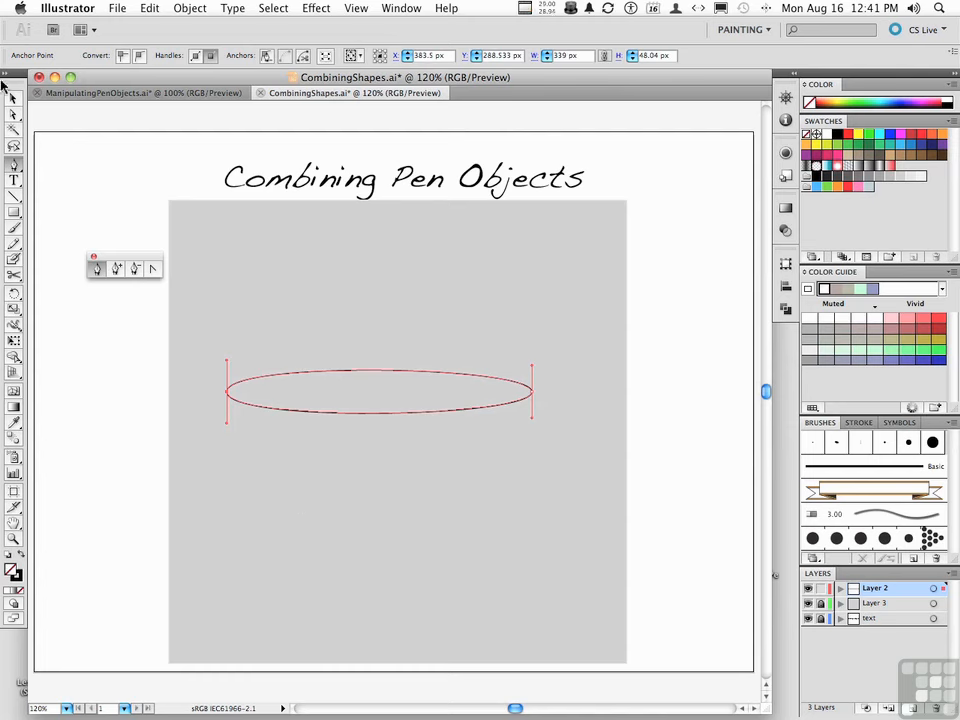
Step: Select the whole ellipse and cut it with the Scissors tool at its left and right anchor points
{"action": "key", "text": "v"}
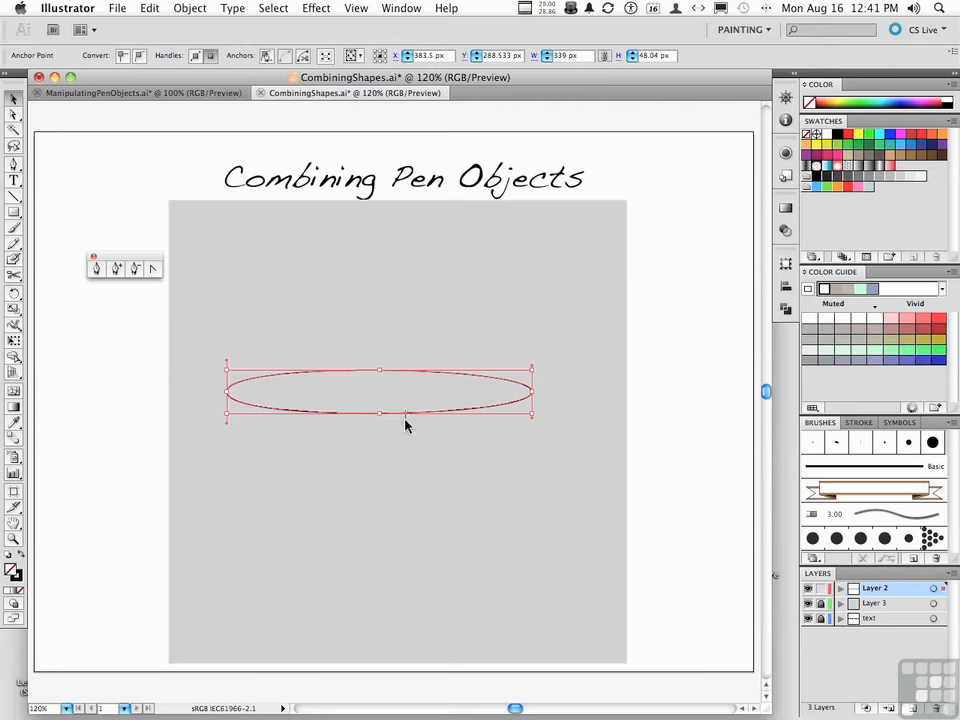
{"action": "left_click", "coordinate": [405, 437]}
{"action": "left_click", "coordinate": [398, 412]}
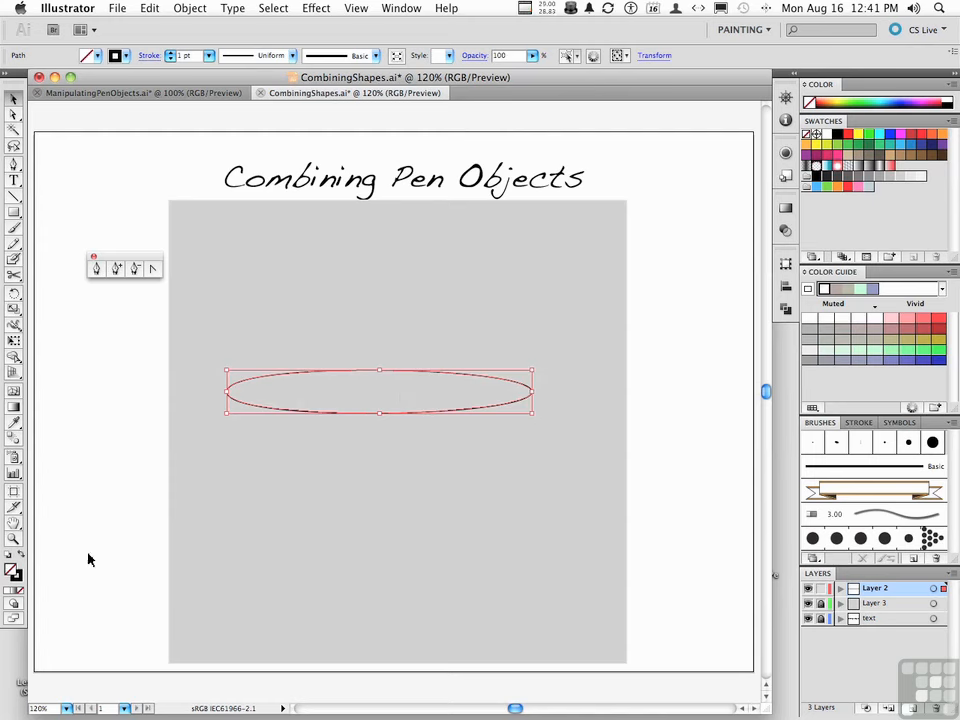
{"action": "left_click", "coordinate": [15, 571]}
{"action": "left_click", "coordinate": [14, 276]}
{"action": "mouse_move", "coordinate": [14, 276]}
{"action": "left_mouse_down"}
{"action": "mouse_move", "coordinate": [22, 277]}
{"action": "mouse_move", "coordinate": [18, 231]}
{"action": "mouse_move", "coordinate": [13, 280]}
{"action": "mouse_move", "coordinate": [59, 292]}
{"action": "left_mouse_up"}
{"action": "scroll", "coordinate": [189, 390], "scroll_direction": "up", "scroll_amount": 1}
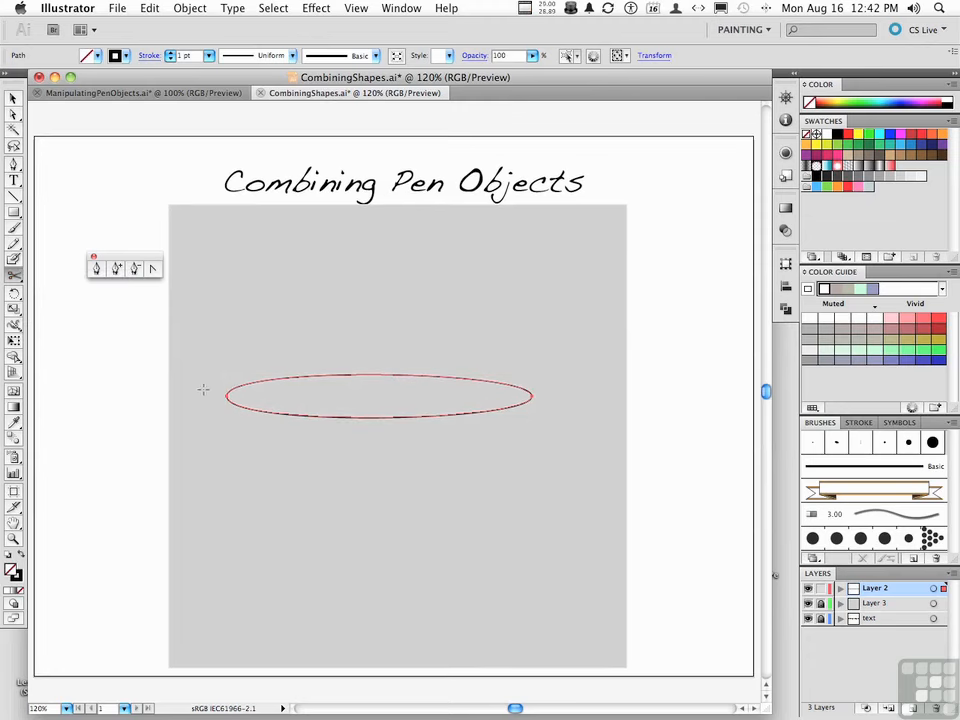
{"action": "left_click", "coordinate": [227, 395]}
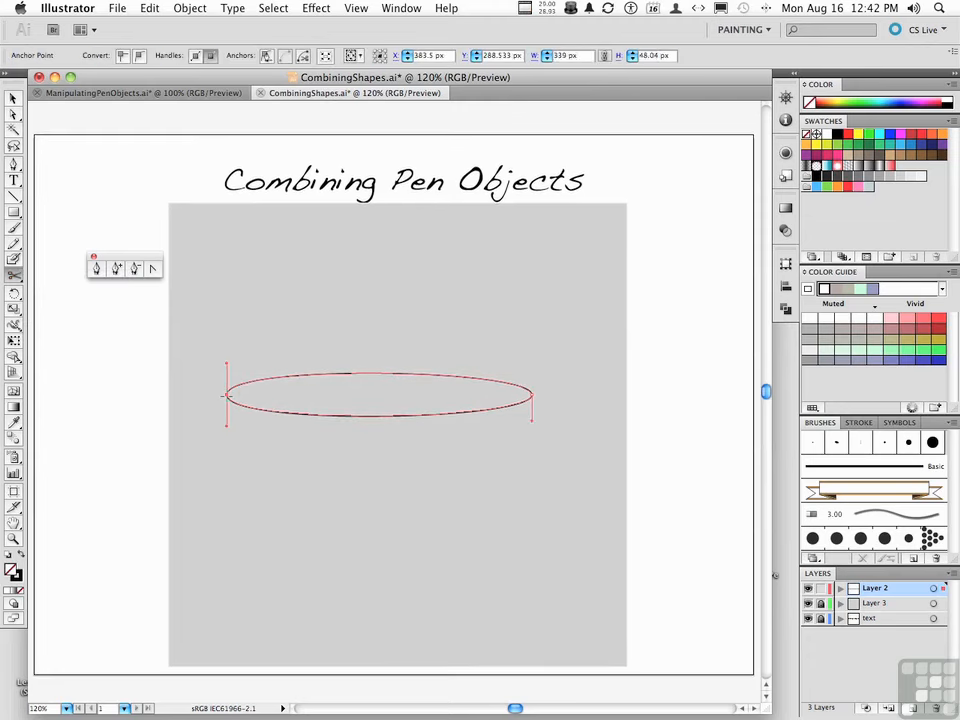
{"action": "left_click", "coordinate": [531, 395]}
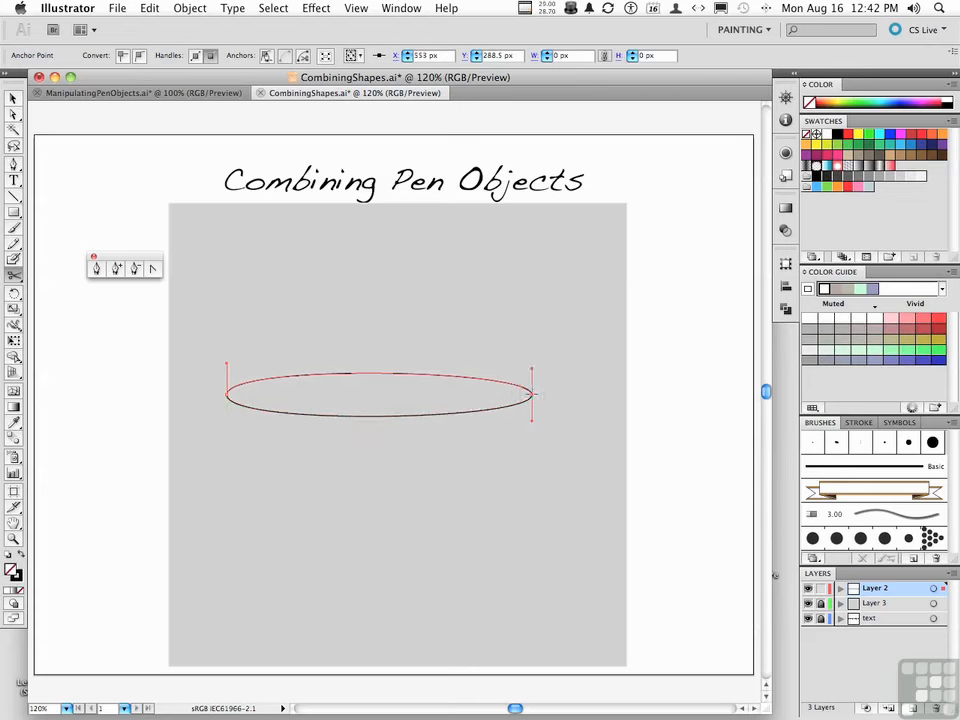
Step: Delete the upper half of the cut ellipse and move the remaining lower curve up into the upper part of the gray square
{"action": "left_click", "coordinate": [14, 97]}
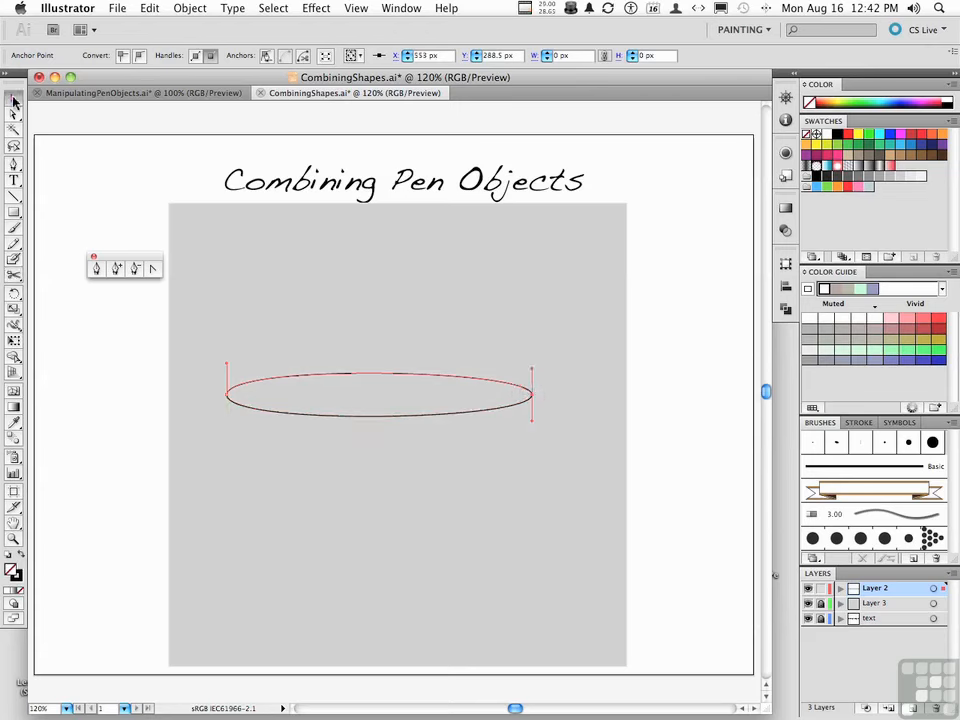
{"action": "left_click", "coordinate": [347, 287]}
{"action": "left_click", "coordinate": [372, 378]}
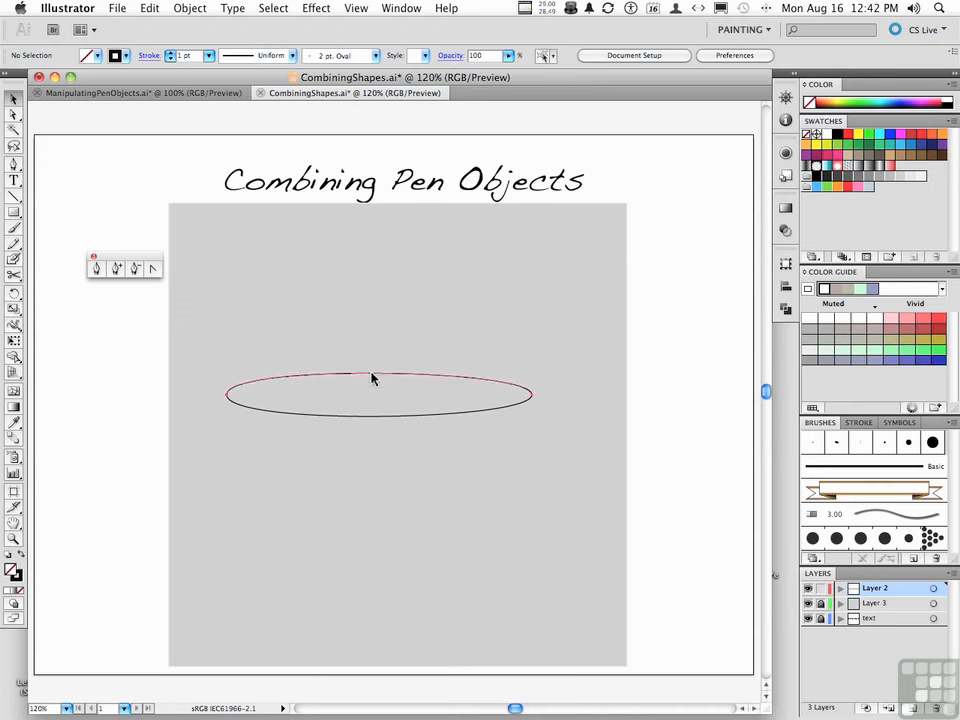
{"action": "key", "text": "Delete"}
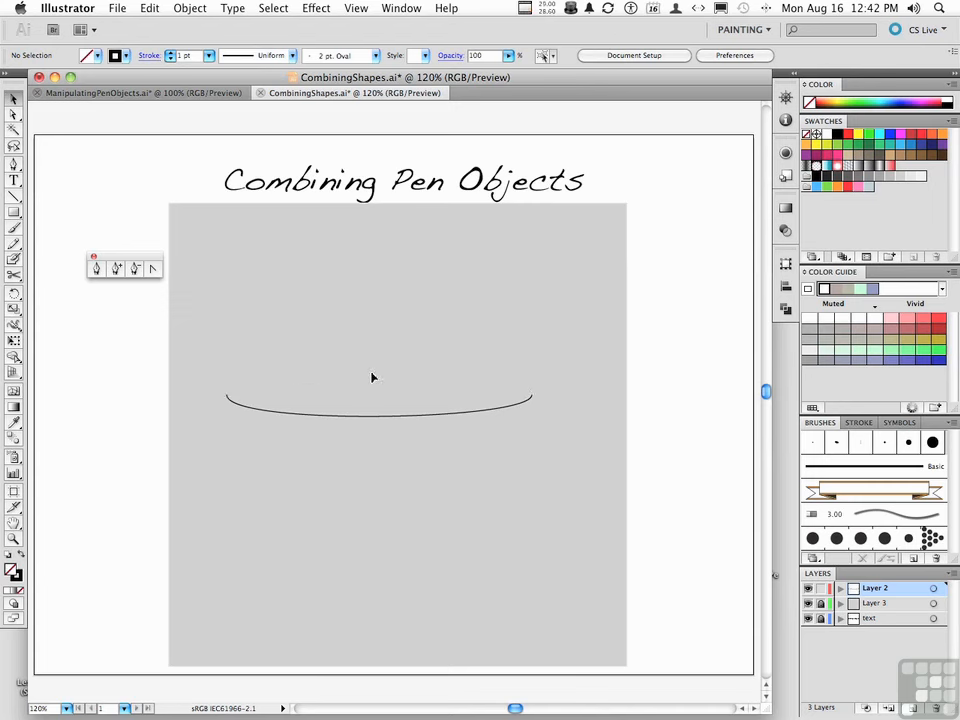
{"action": "left_click_drag", "start_coordinate": [381, 414], "coordinate": [395, 350]}
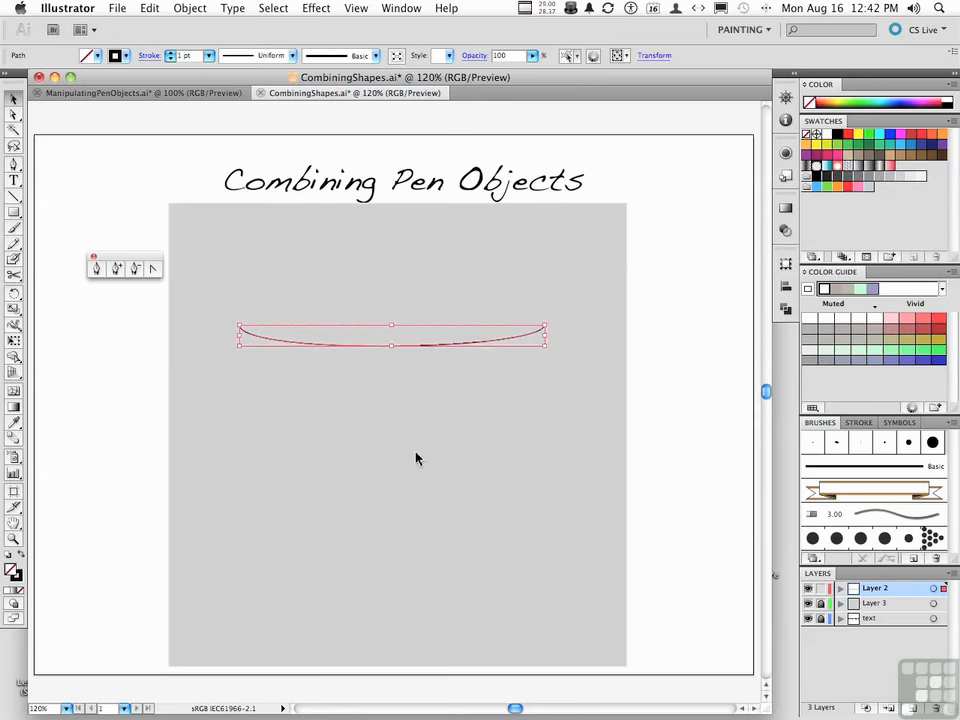
{"action": "left_click", "coordinate": [416, 457]}
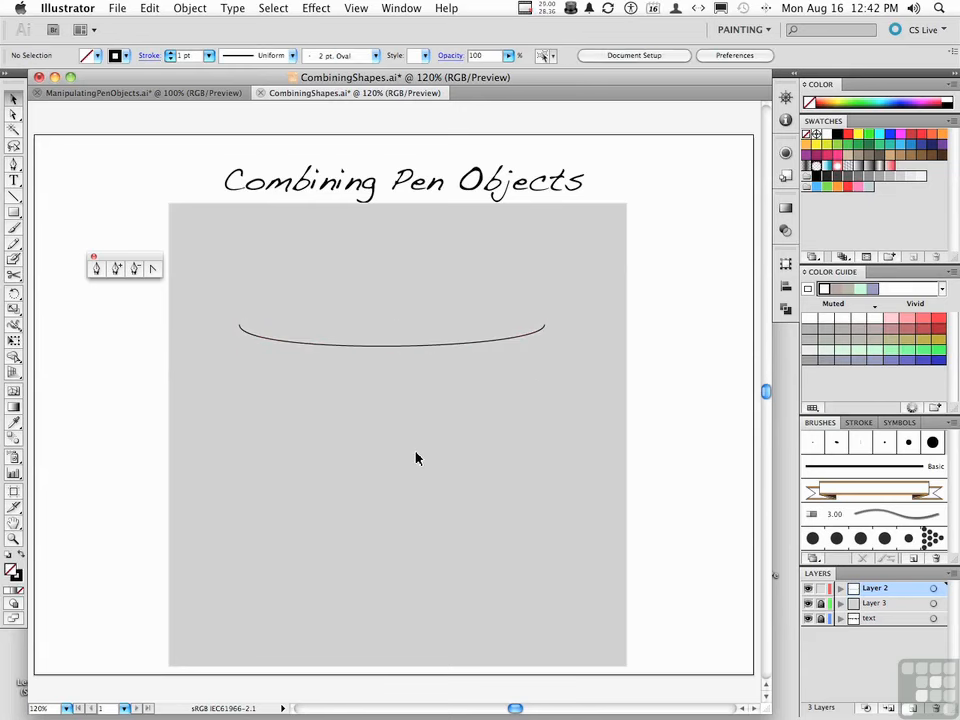
Step: Reshape the curve into a shallow S by swinging the direction handle of its right end point to the opposite side
{"action": "left_click", "coordinate": [14, 117]}
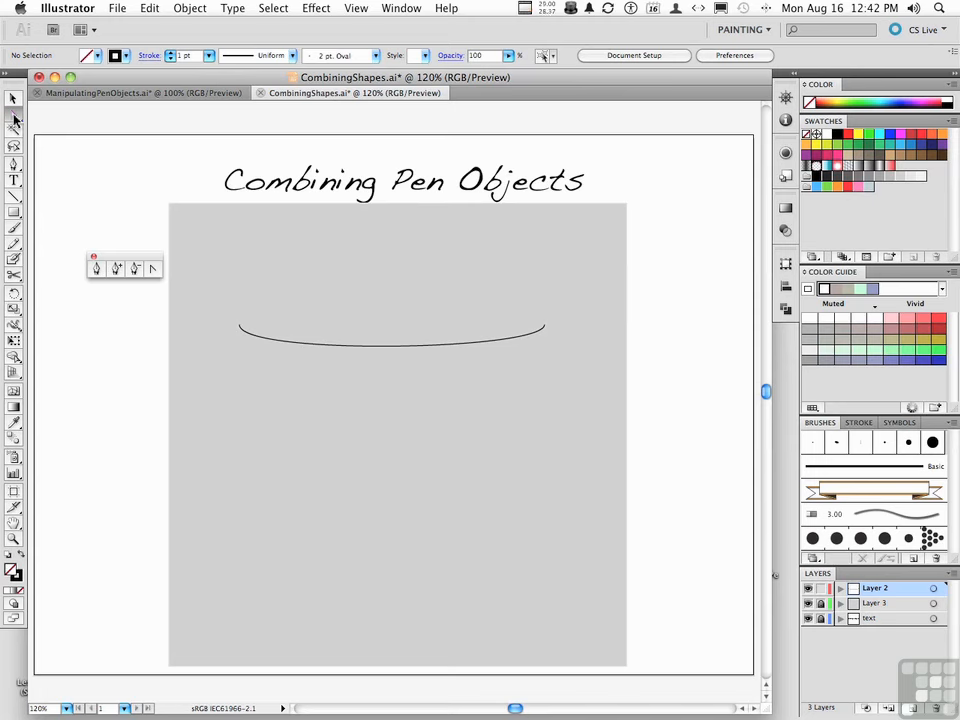
{"action": "left_click", "coordinate": [544, 329]}
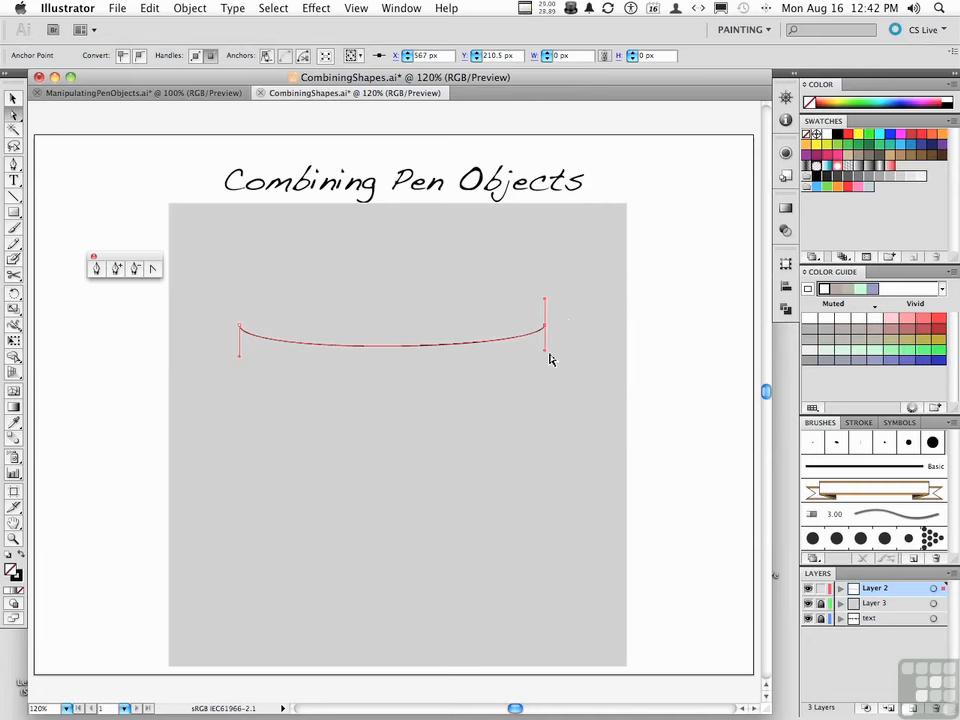
{"action": "left_click_drag", "start_coordinate": [545, 304], "coordinate": [545, 352]}
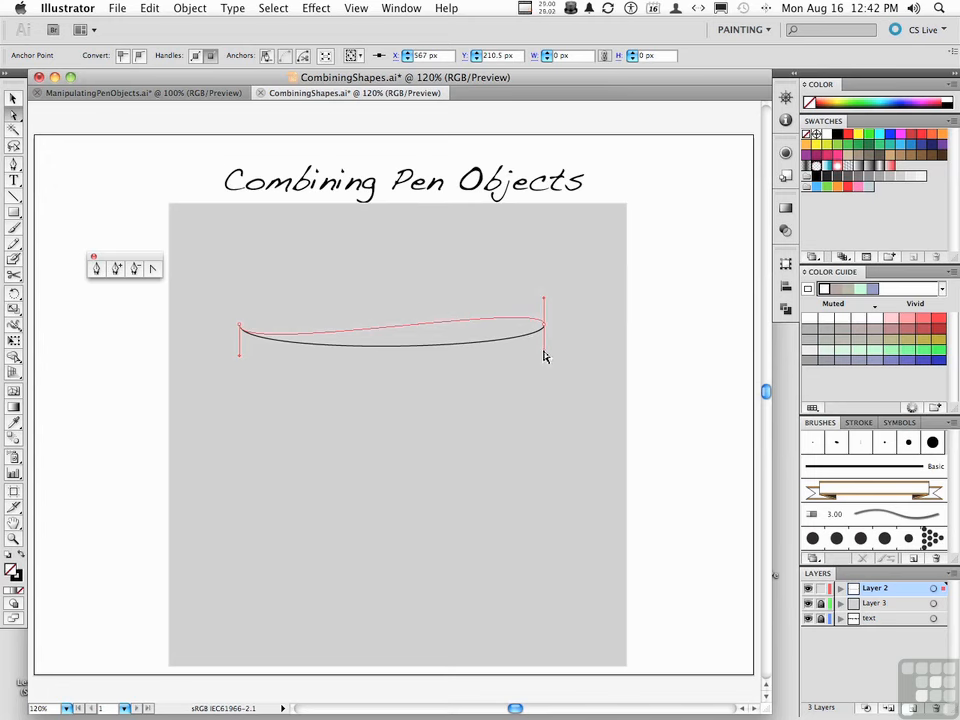
{"action": "left_click", "coordinate": [511, 382]}
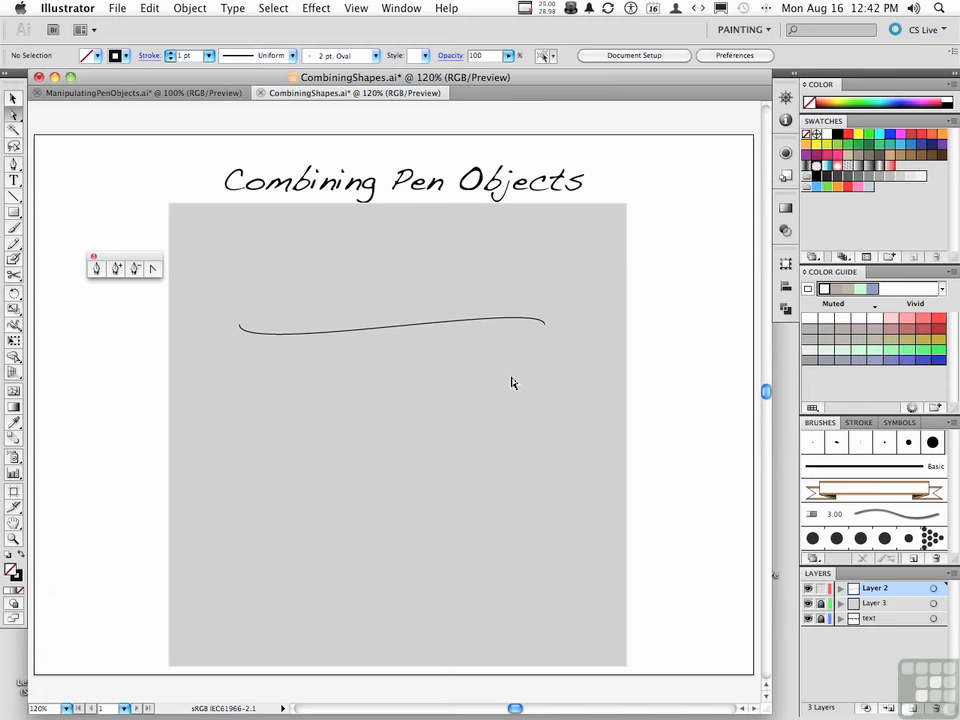
Step: Rotate the S-curve by 14° around its own centre, checking the result in the preview
{"action": "left_click", "coordinate": [14, 98]}
{"action": "left_click", "coordinate": [418, 328]}
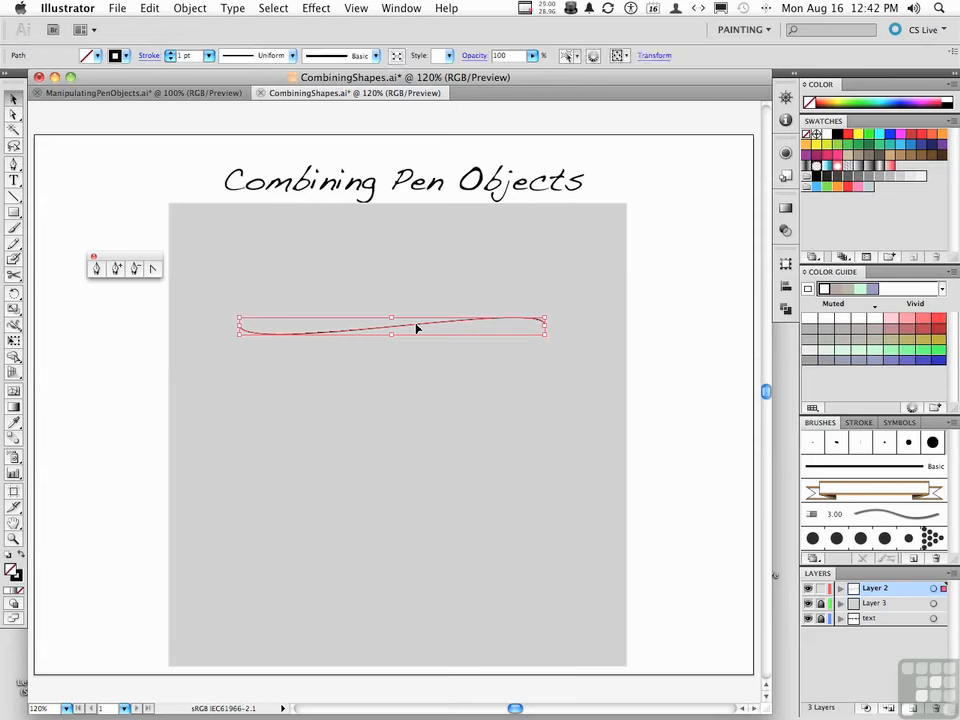
{"action": "left_click_drag", "start_coordinate": [14, 292], "coordinate": [43, 300]}
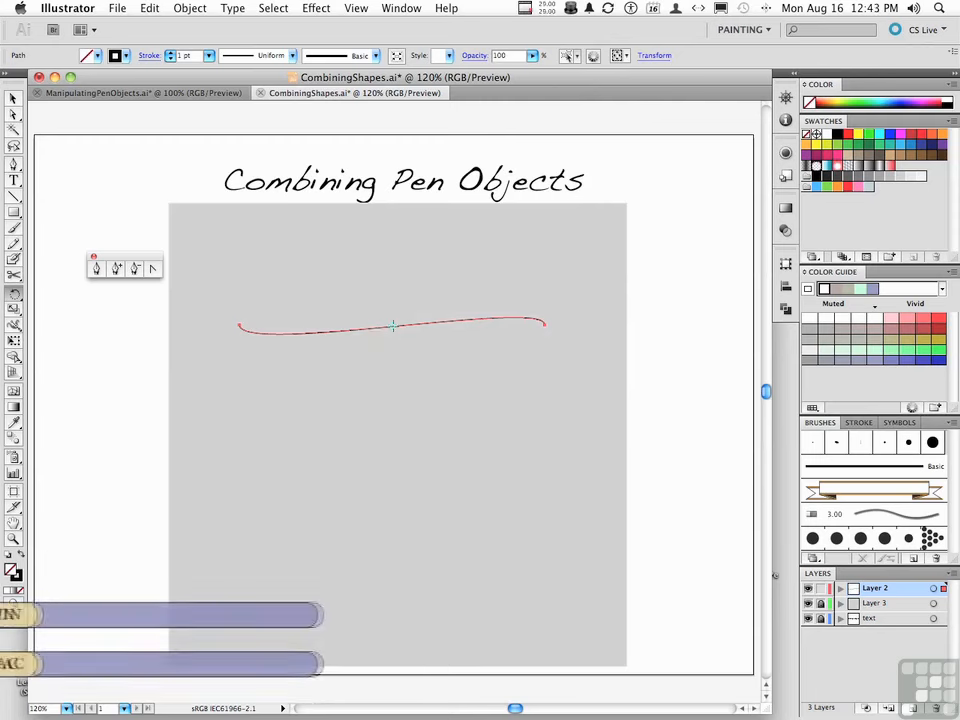
{"action": "left_click", "coordinate": [393, 326], "text": "alt"}
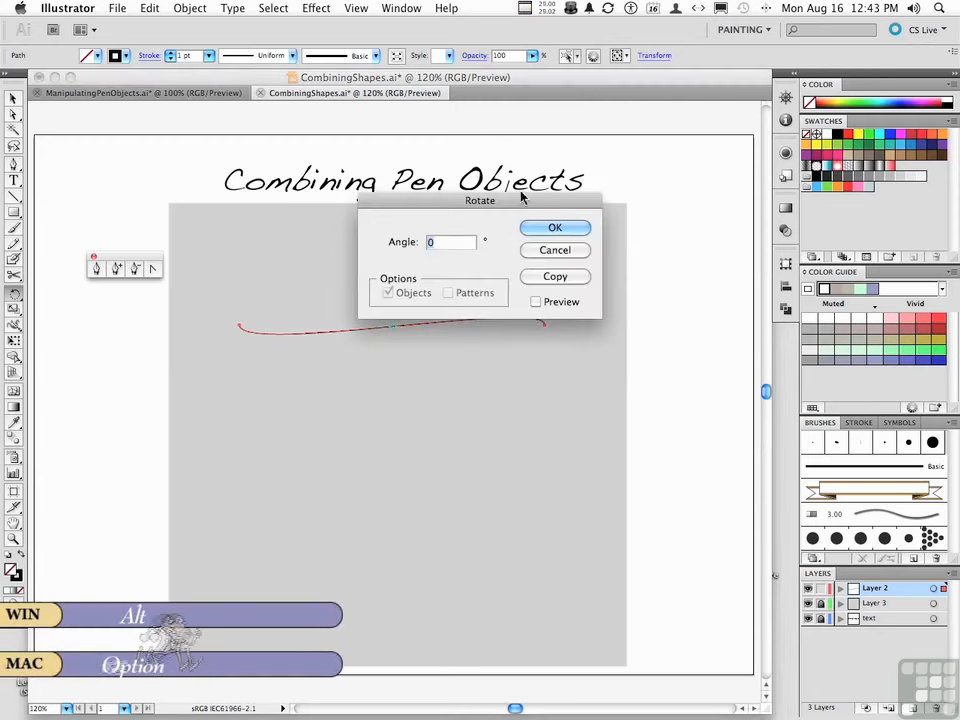
{"action": "left_click_drag", "start_coordinate": [521, 197], "coordinate": [545, 160]}
{"action": "left_click", "coordinate": [567, 261]}
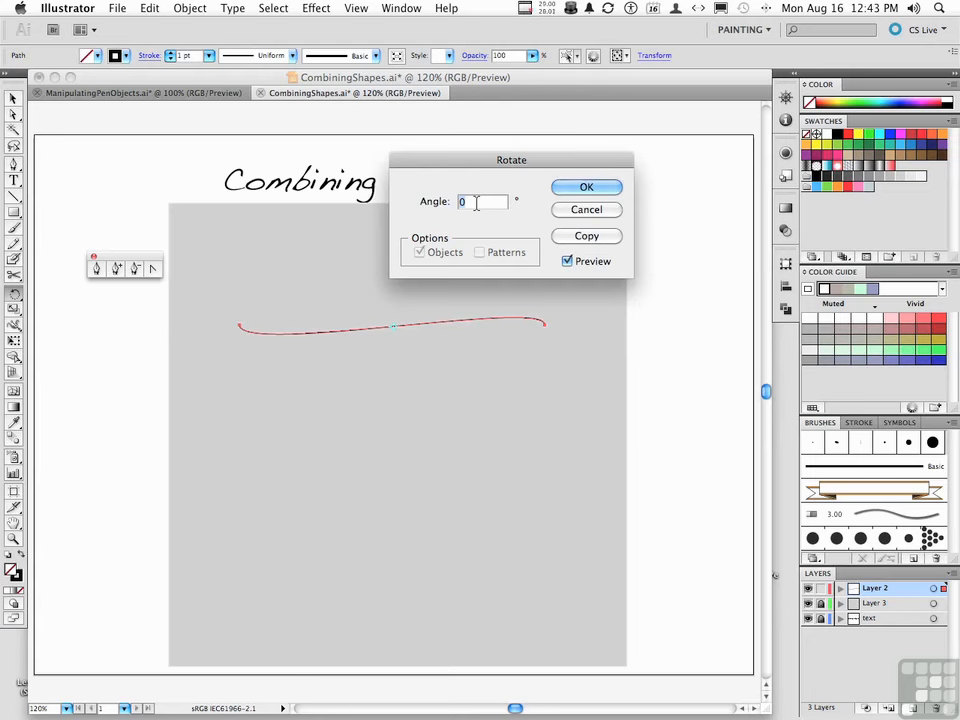
{"action": "type", "text": "14"}
{"action": "left_click", "coordinate": [566, 261]}
{"action": "left_click", "coordinate": [566, 261]}
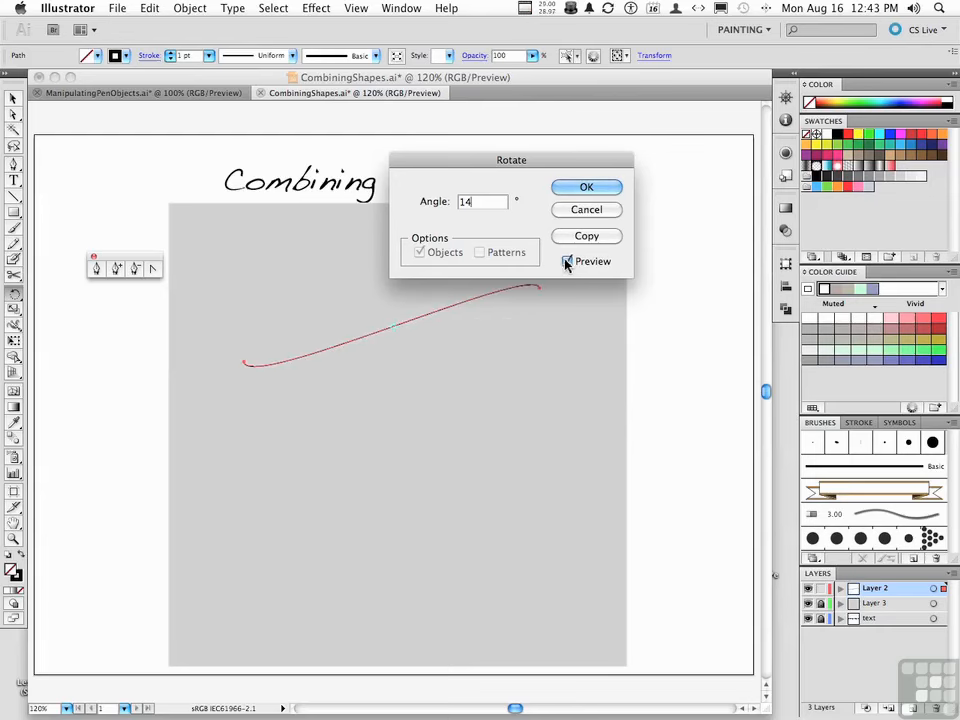
{"action": "left_click", "coordinate": [587, 189]}
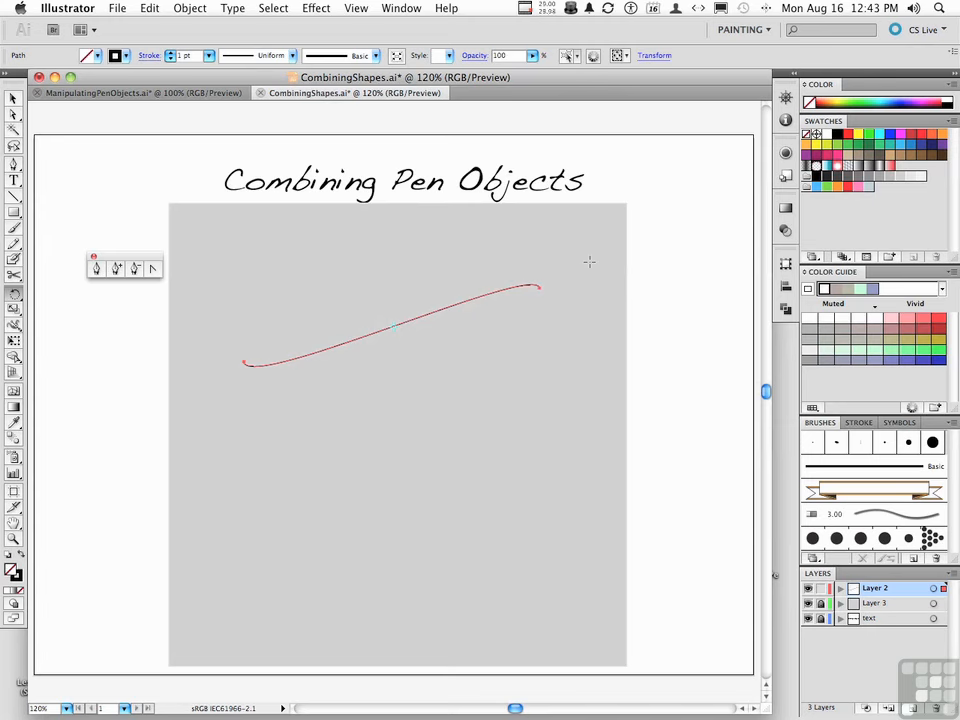
Step: Place a copy of the rotated S-curve about 51 px straight below the original, then deselect it
{"action": "left_click", "coordinate": [14, 97]}
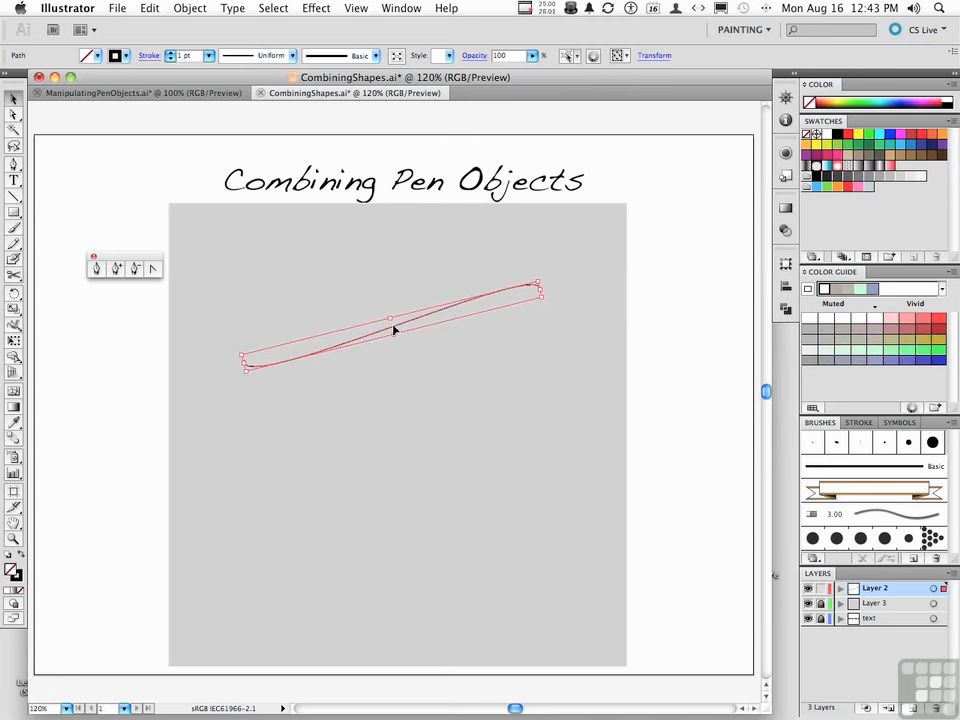
{"action": "left_click_drag", "start_coordinate": [395, 333], "coordinate": [398, 390]}
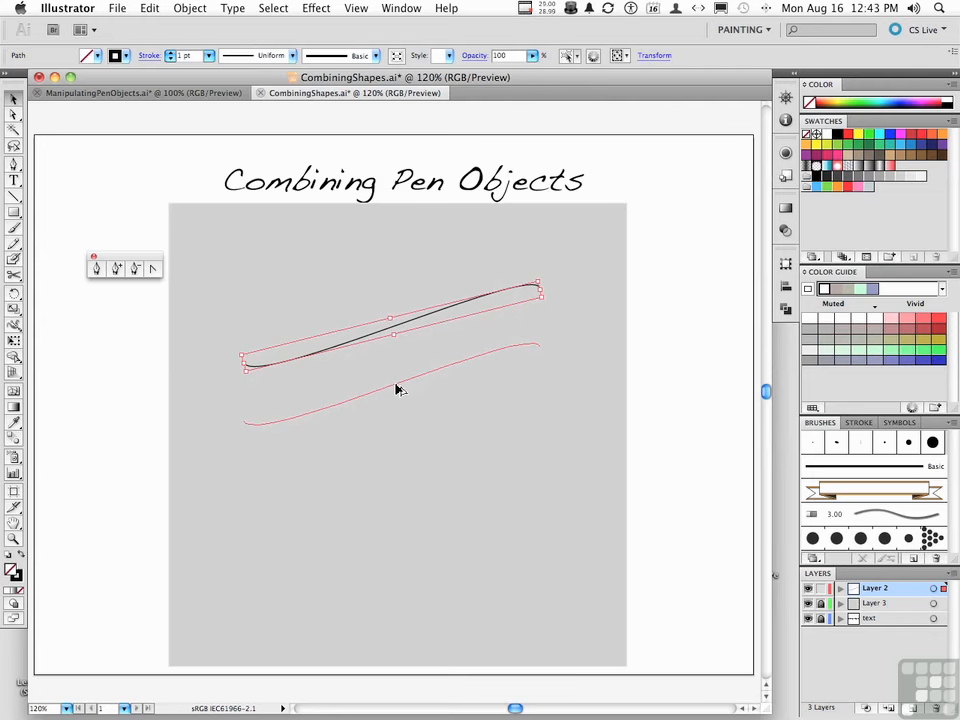
{"action": "mouse_move", "coordinate": [398, 390]}
{"action": "left_mouse_down"}
{"action": "mouse_move", "coordinate": [594, 388]}
{"action": "mouse_move", "coordinate": [298, 390]}
{"action": "mouse_move", "coordinate": [391, 390]}
{"action": "mouse_move", "coordinate": [399, 370]}
{"action": "left_mouse_up"}
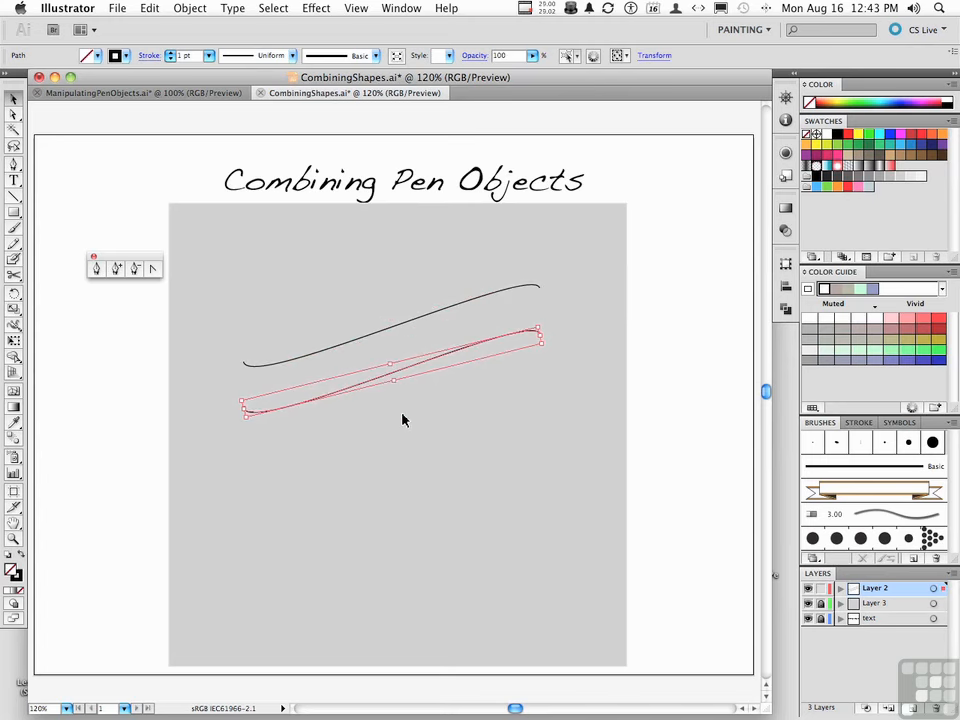
{"action": "left_click", "coordinate": [403, 420]}
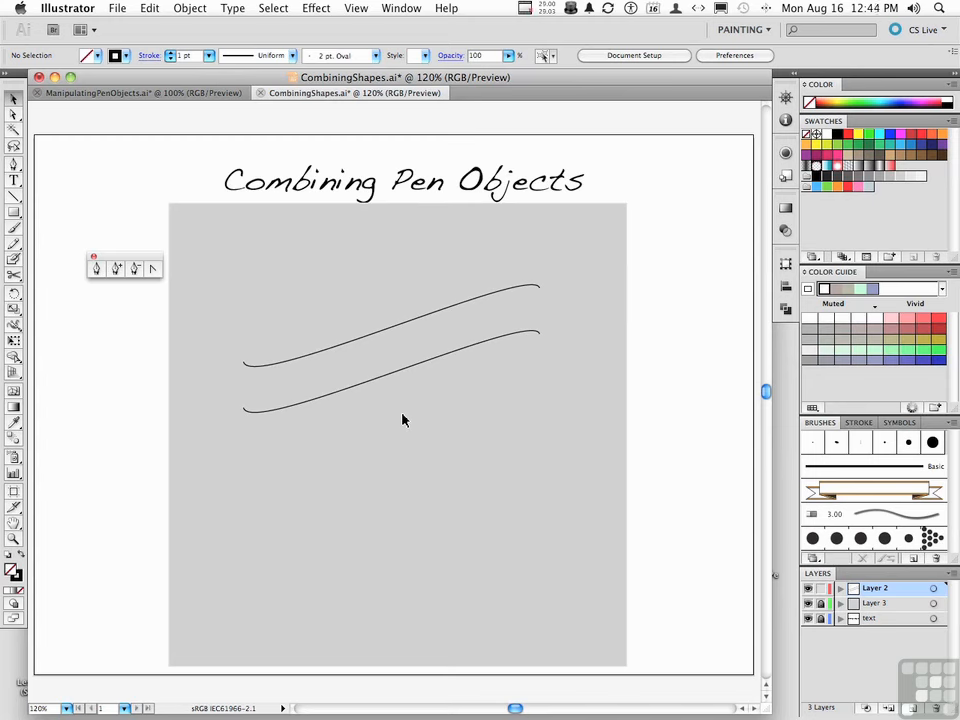
Step: Join the two S-curves into one closed band with straight Pen tool segments between their right end points and their left end points
{"action": "left_click", "coordinate": [96, 268]}
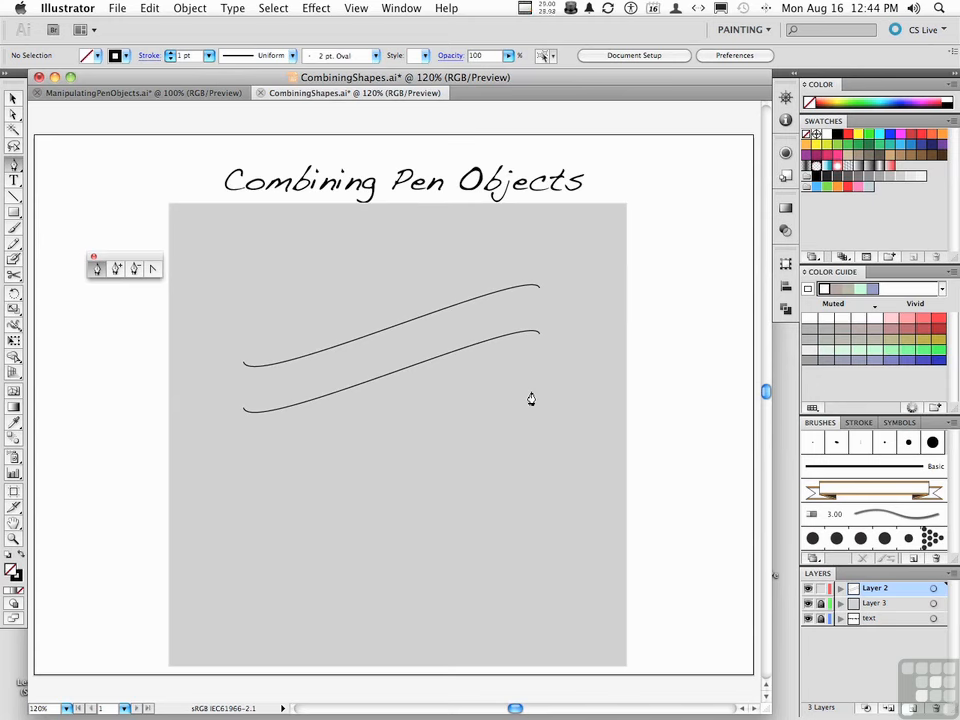
{"action": "left_click", "coordinate": [539, 341]}
{"action": "left_click", "coordinate": [539, 342]}
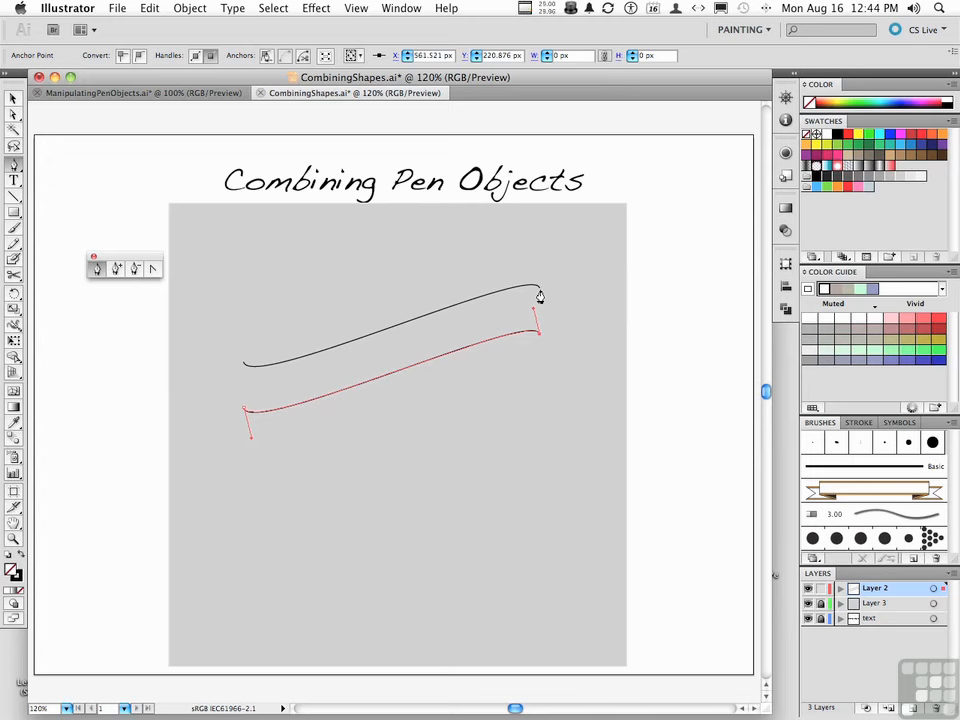
{"action": "left_click", "coordinate": [539, 297]}
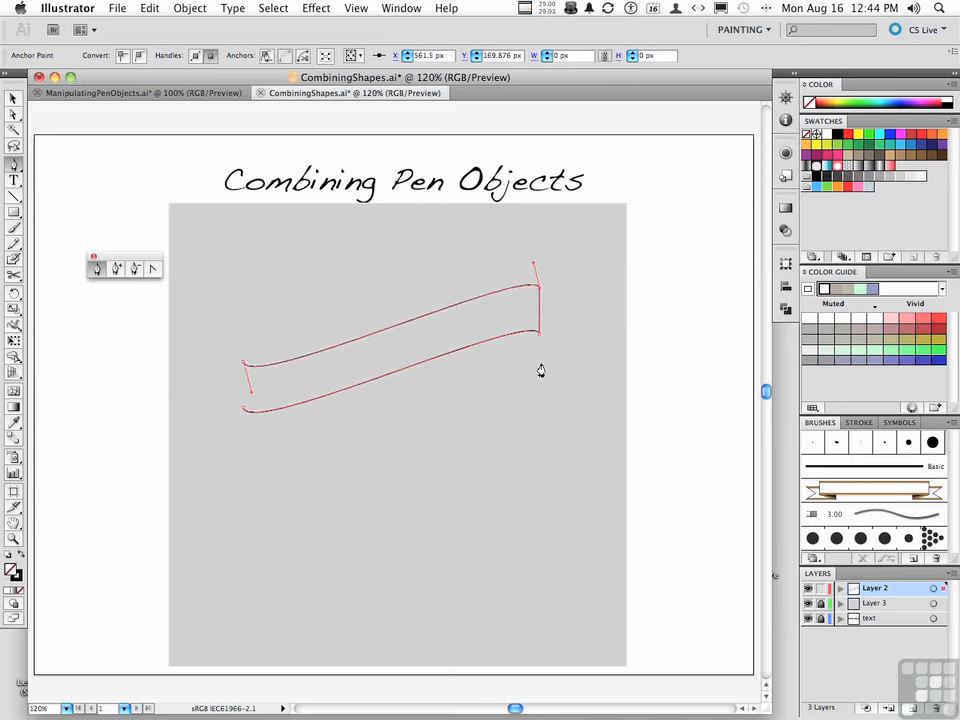
{"action": "left_click", "coordinate": [243, 409]}
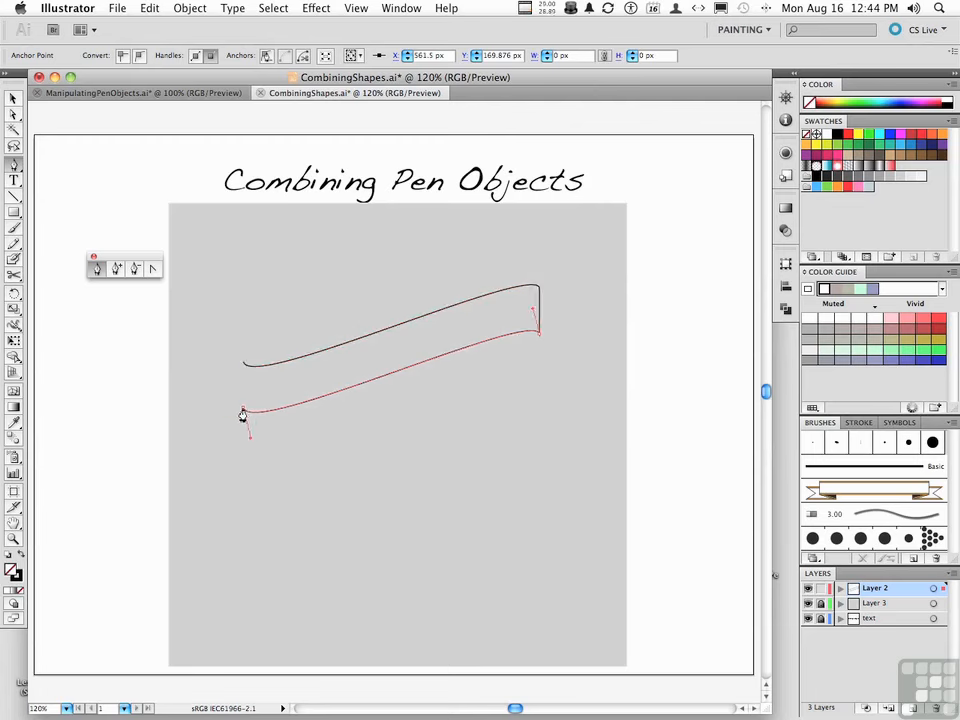
{"action": "left_click", "coordinate": [242, 367]}
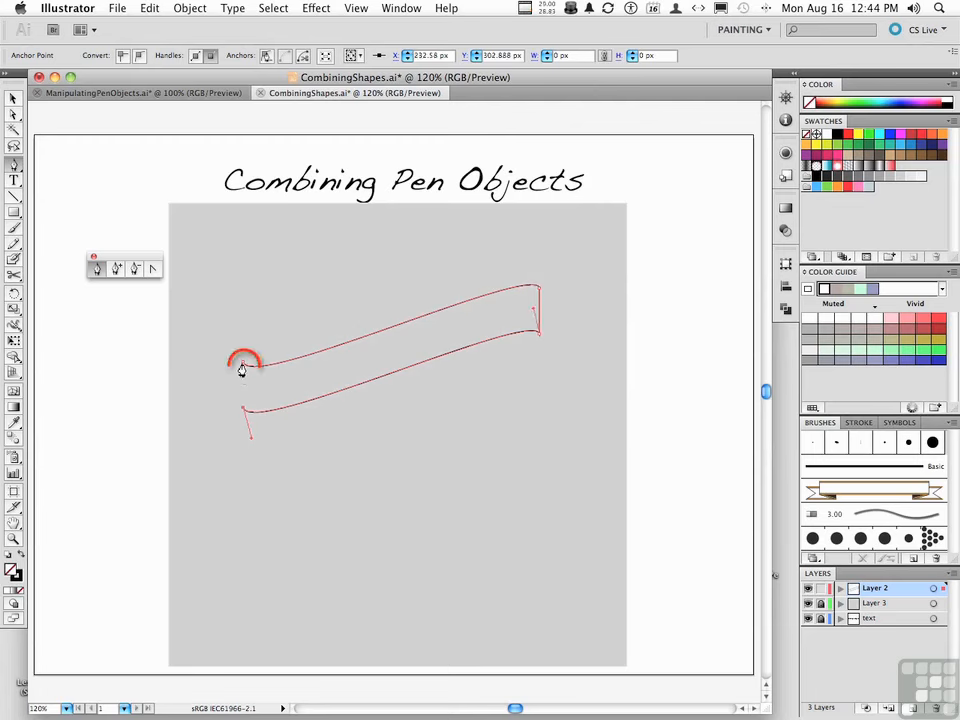
{"action": "left_click", "coordinate": [242, 367]}
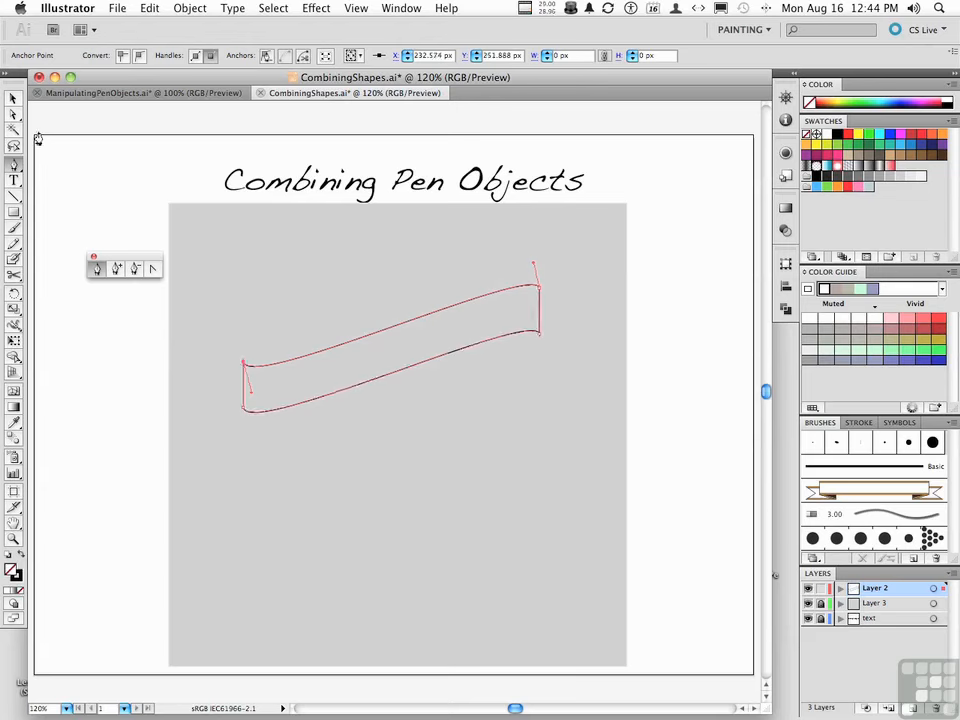
Step: Move the closed band up to near the top of the gray square and deselect it
{"action": "left_click", "coordinate": [14, 99]}
{"action": "left_click", "coordinate": [371, 388]}
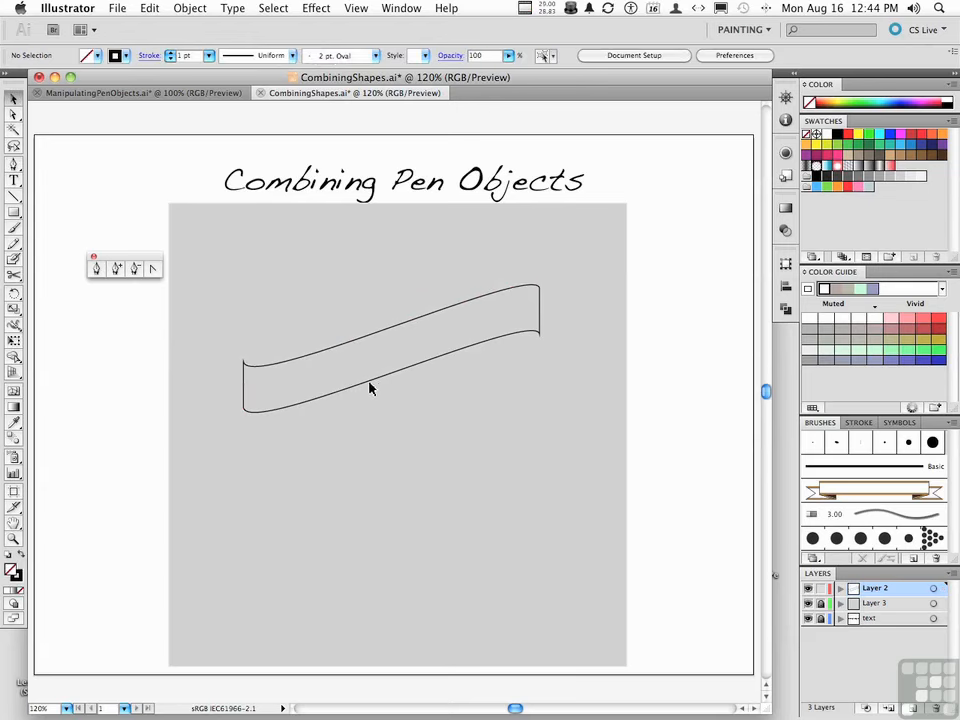
{"action": "left_click_drag", "start_coordinate": [378, 385], "coordinate": [381, 341]}
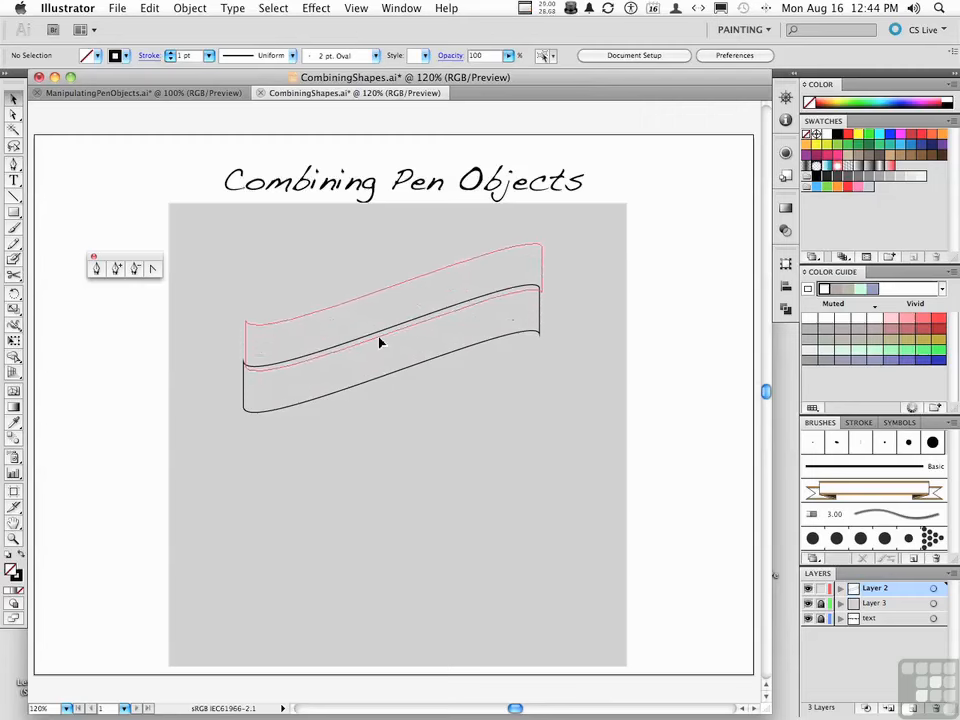
{"action": "left_click", "coordinate": [397, 446]}
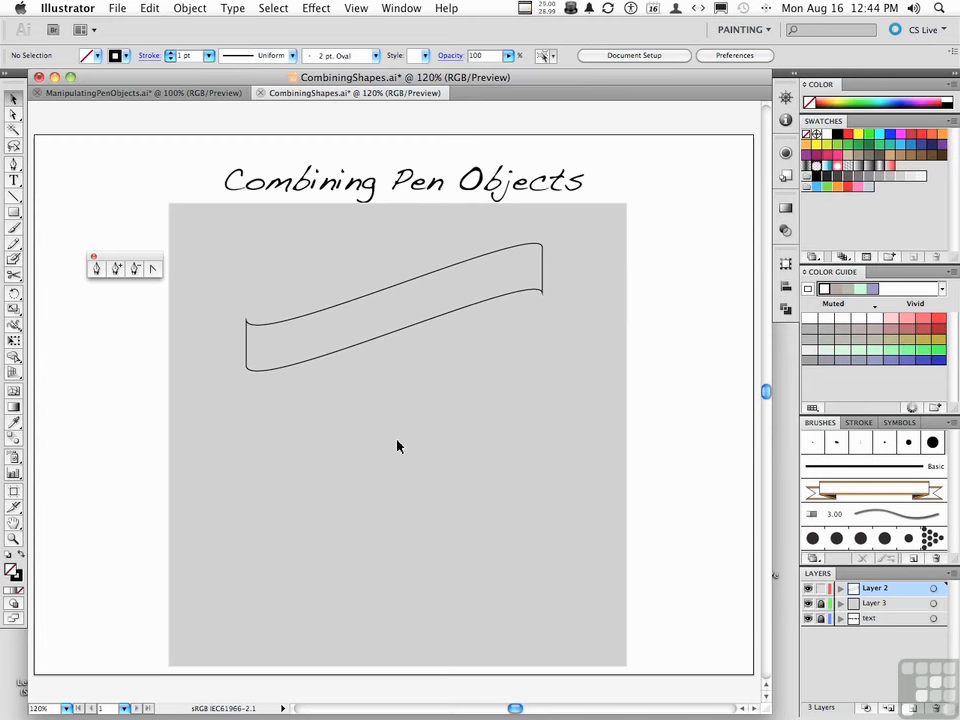
Step: Fill the closed band with the white-to-red gradient swatch and remove its black stroke
{"action": "left_click", "coordinate": [388, 338]}
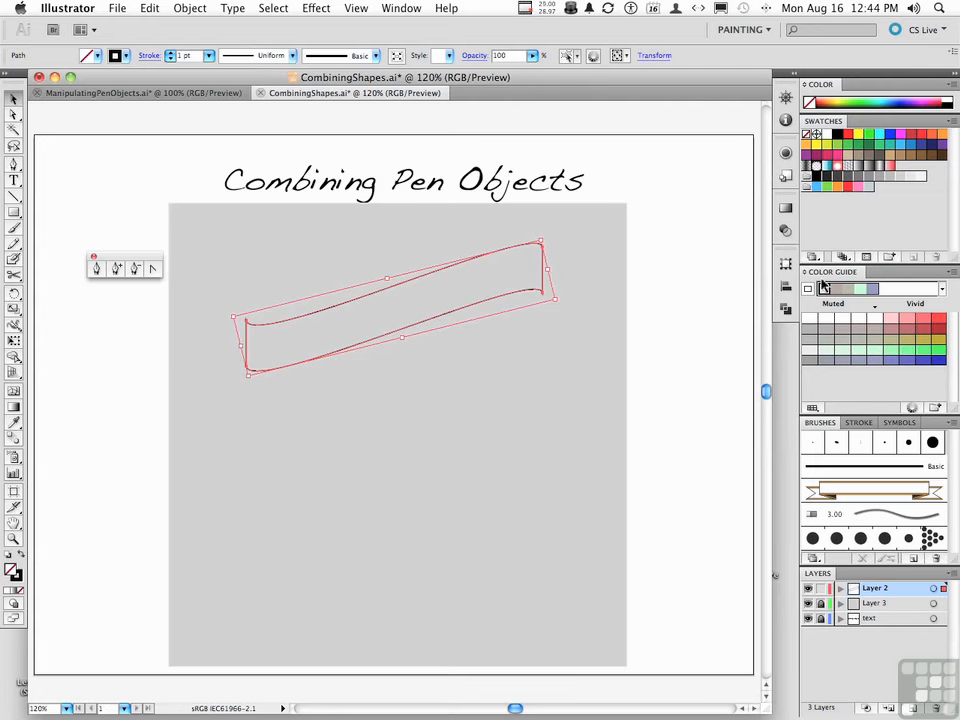
{"action": "left_click", "coordinate": [888, 166]}
{"action": "left_click", "coordinate": [422, 413]}
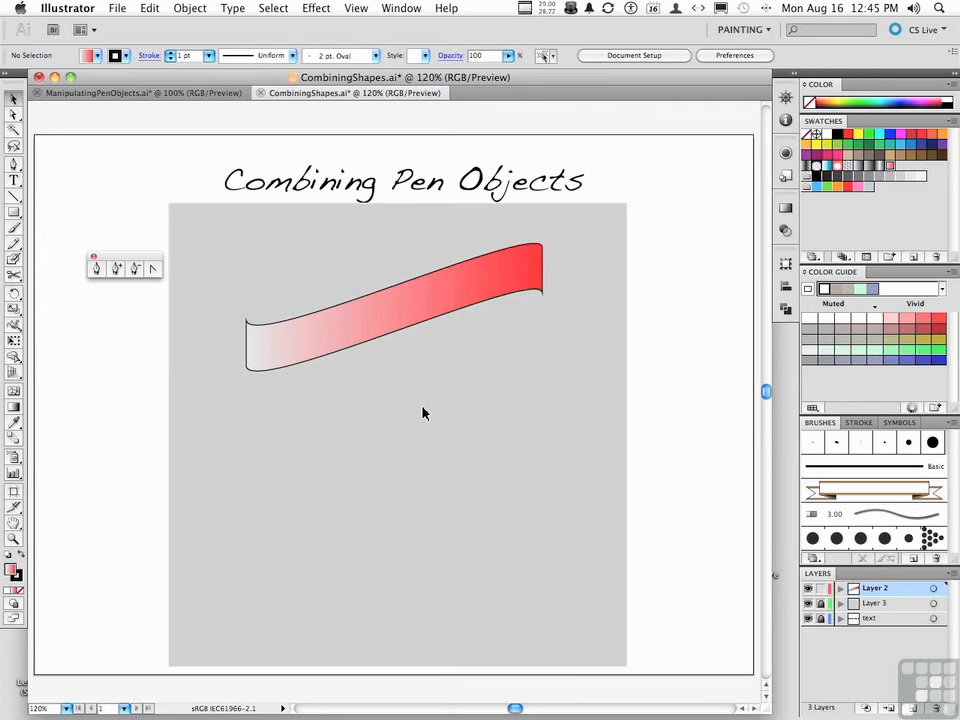
{"action": "left_click", "coordinate": [255, 339]}
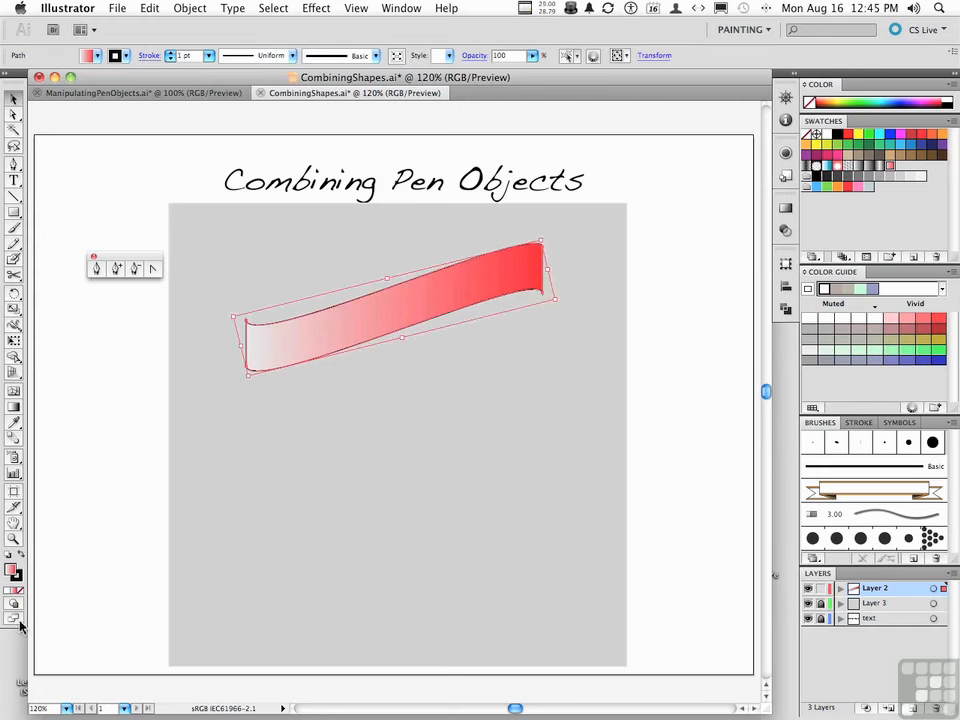
{"action": "left_click", "coordinate": [16, 576]}
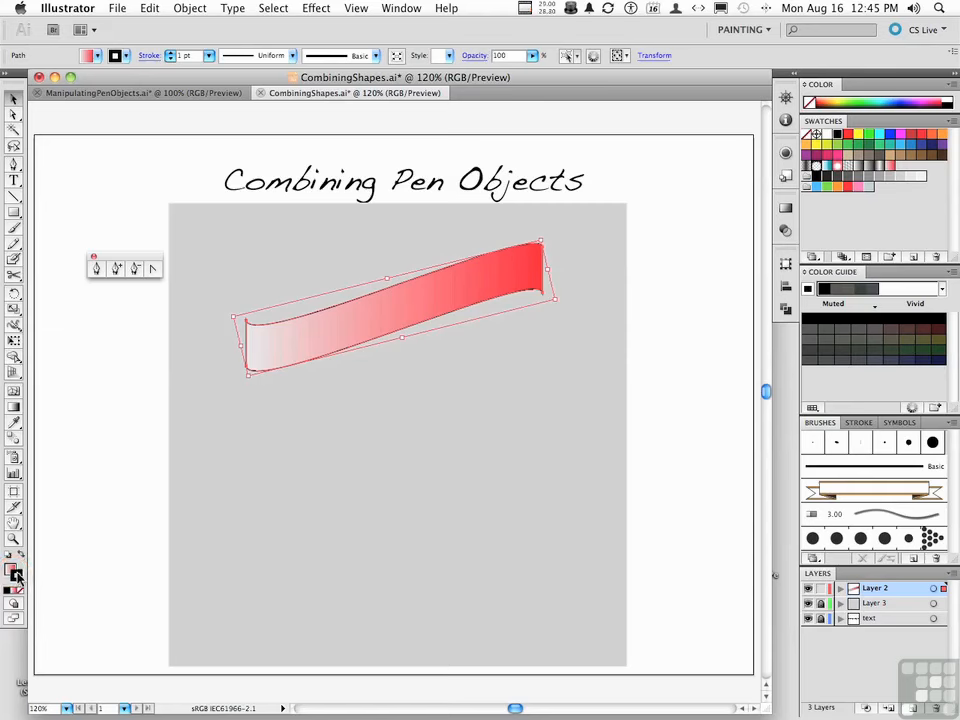
{"action": "left_click", "coordinate": [21, 590]}
{"action": "left_click", "coordinate": [323, 552]}
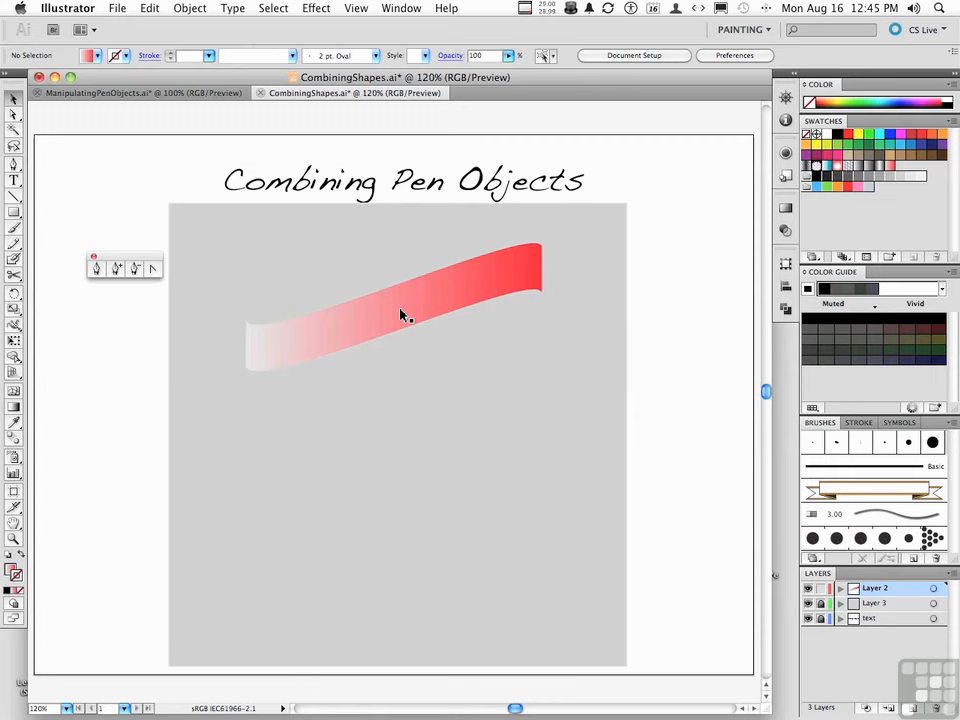
Step: Place a copy of the ribbon straight below the original and reflect the copy across the vertical axis through its centre
{"action": "left_click_drag", "start_coordinate": [400, 316], "coordinate": [401, 407]}
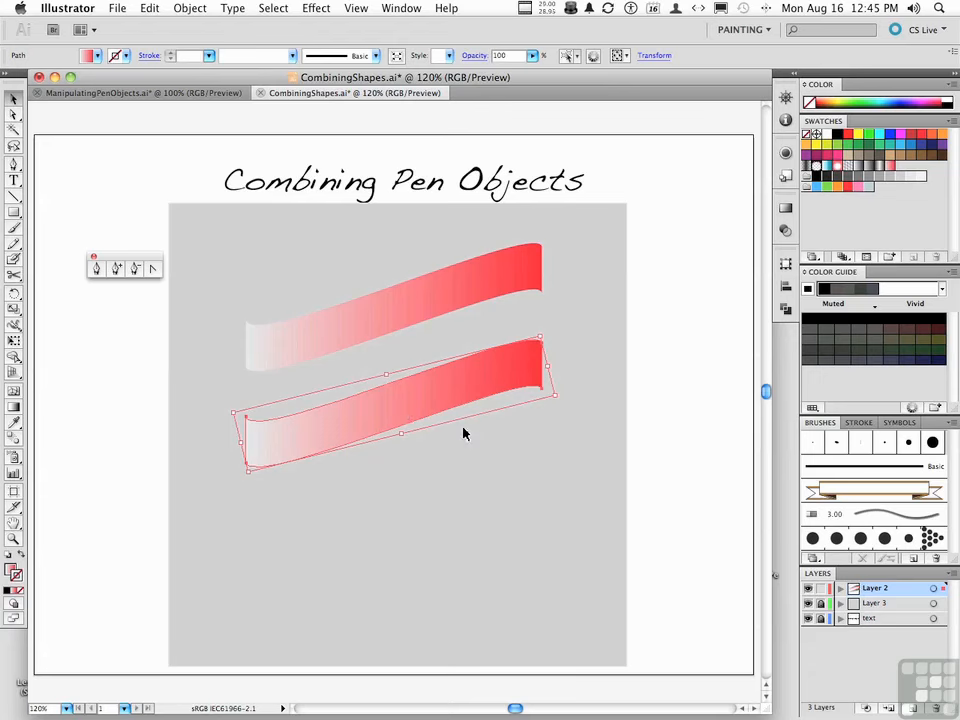
{"action": "left_click", "coordinate": [14, 295]}
{"action": "left_click_drag", "start_coordinate": [14, 295], "coordinate": [56, 311]}
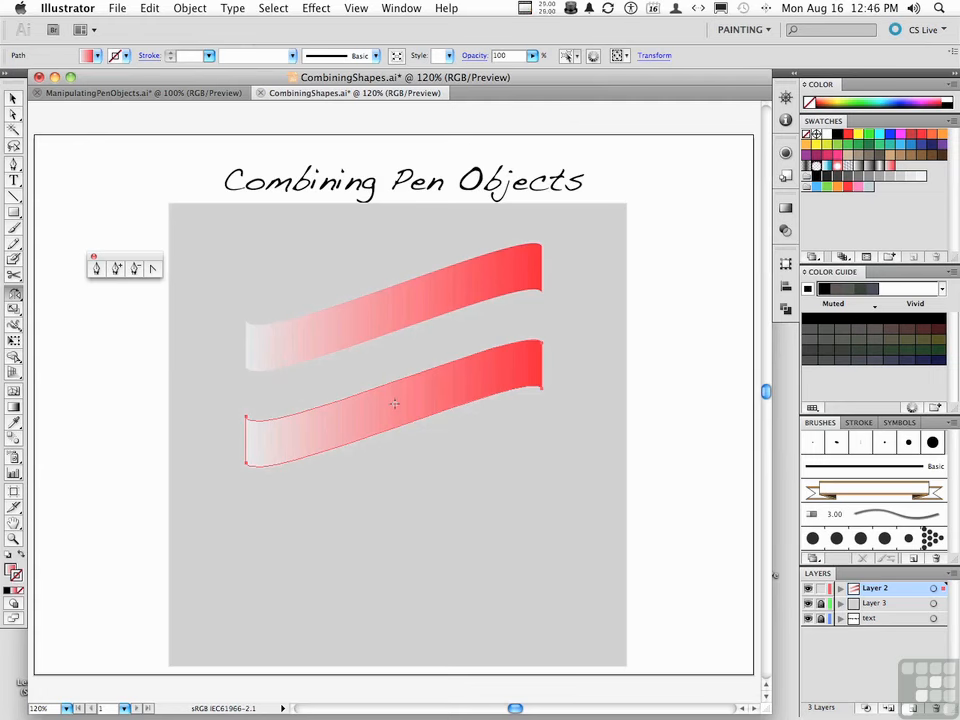
{"action": "left_click", "coordinate": [394, 403], "text": "alt"}
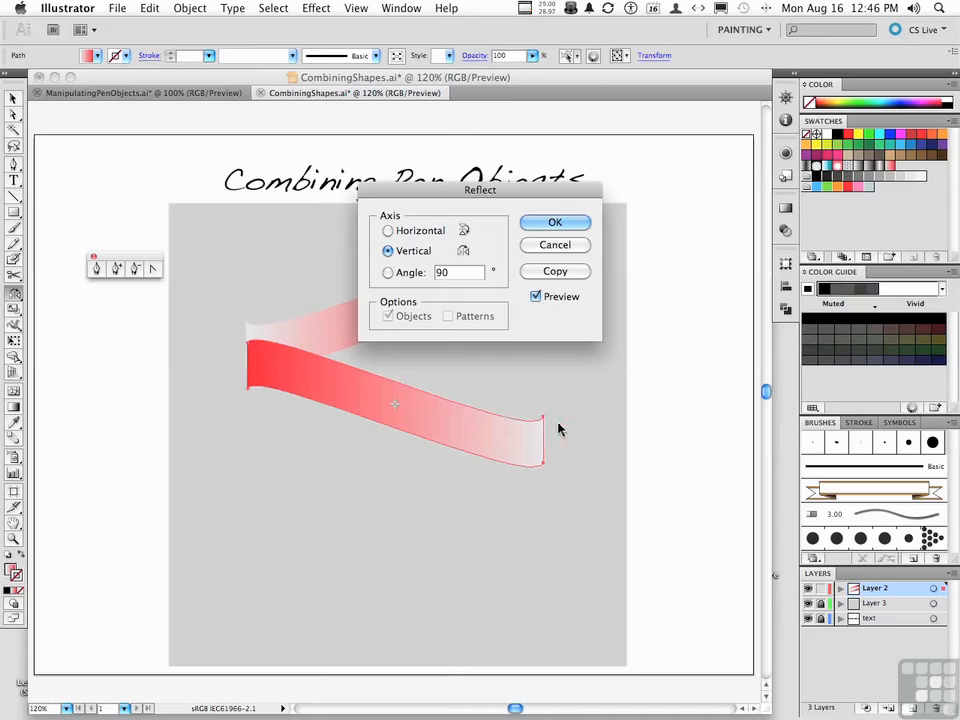
{"action": "left_click", "coordinate": [545, 297]}
{"action": "left_click", "coordinate": [543, 297]}
{"action": "left_click", "coordinate": [563, 223]}
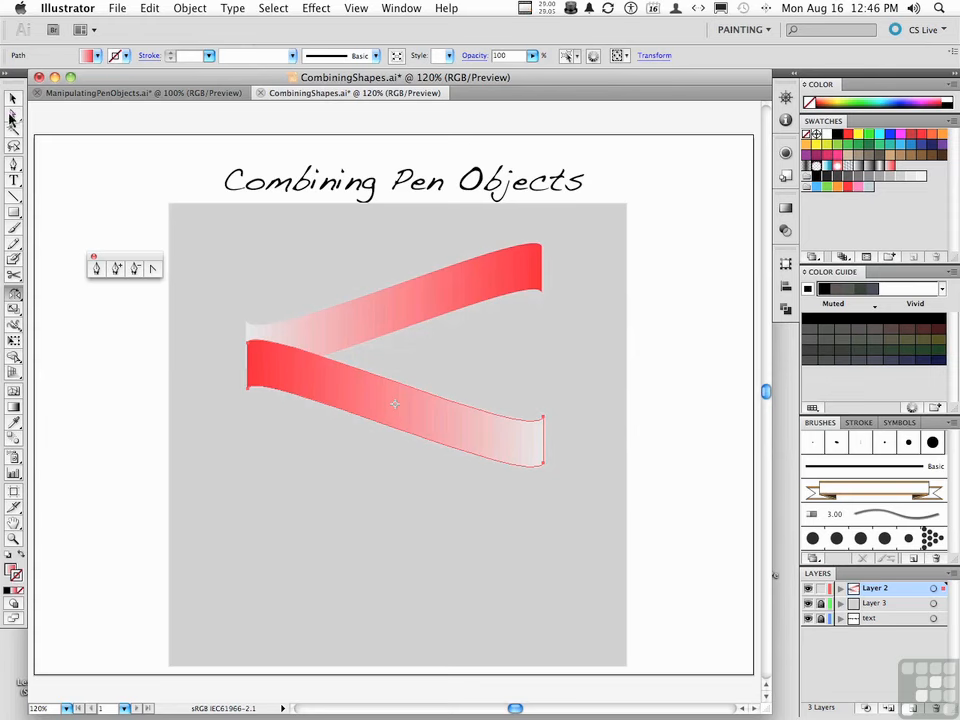
Step: Align the original and the mirrored ribbon to each other on their horizontal centres, then deselect both
{"action": "left_click", "coordinate": [13, 98]}
{"action": "left_click_drag", "start_coordinate": [222, 283], "coordinate": [540, 501]}
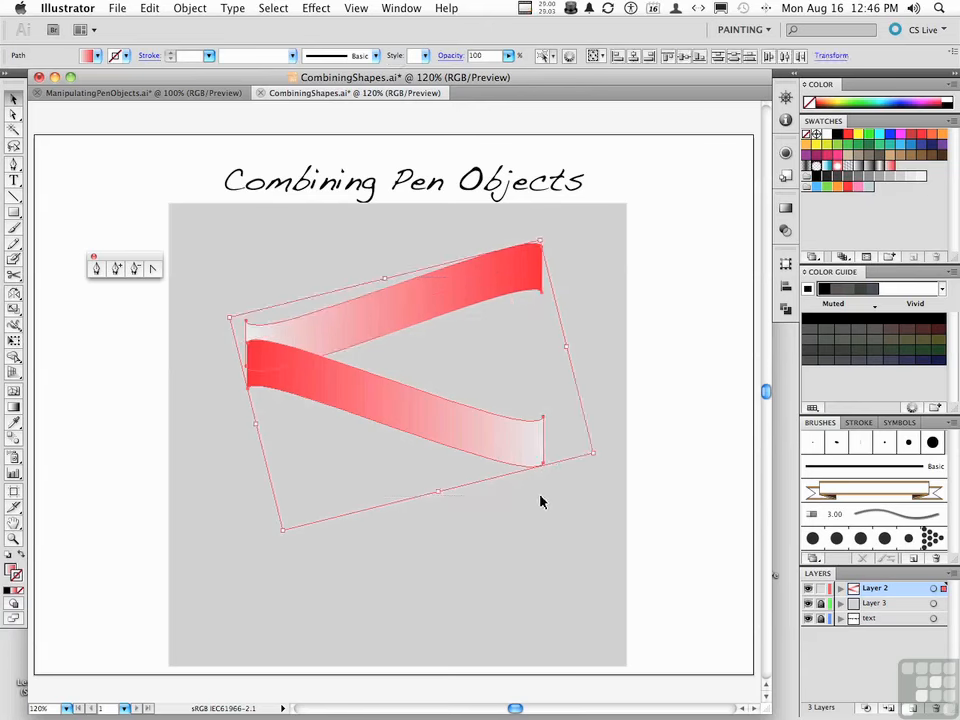
{"action": "left_click", "coordinate": [785, 290]}
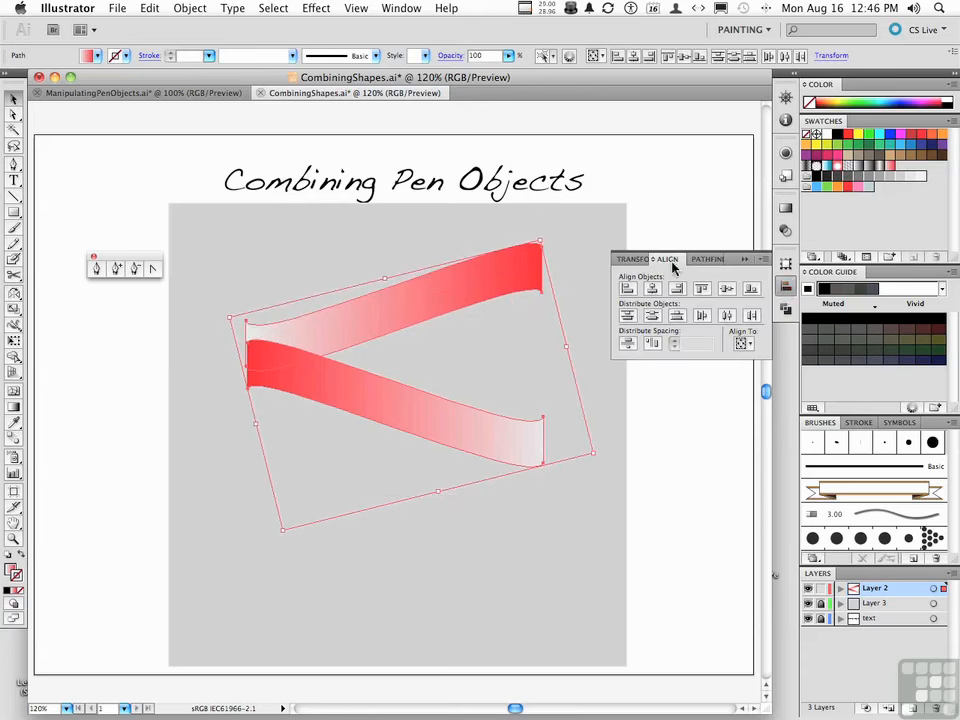
{"action": "left_click", "coordinate": [653, 290]}
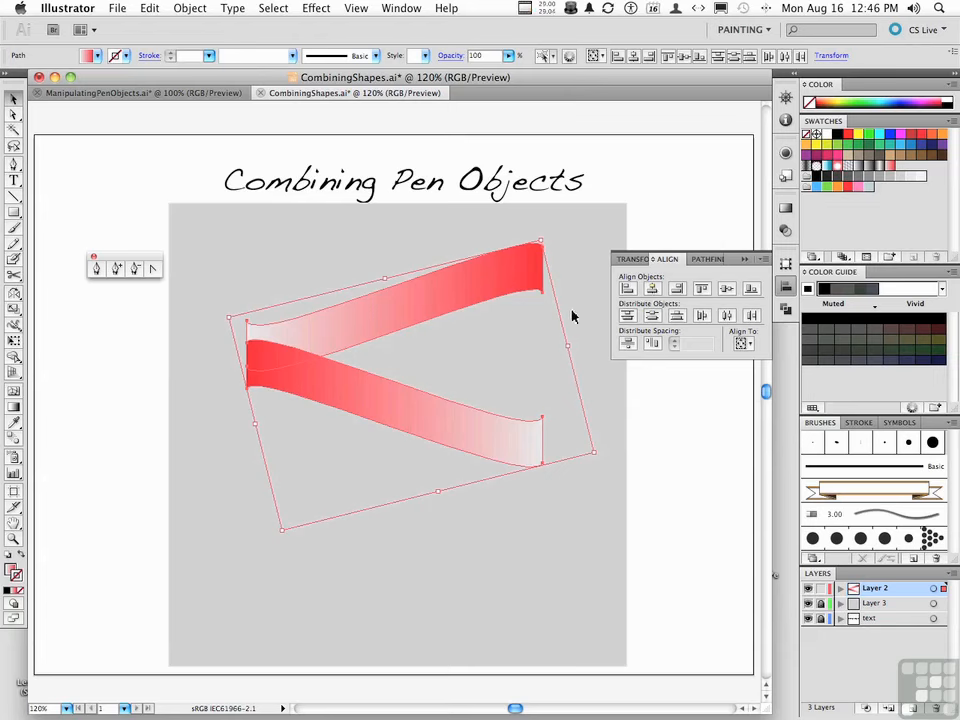
{"action": "left_click", "coordinate": [741, 261]}
{"action": "left_click", "coordinate": [366, 507]}
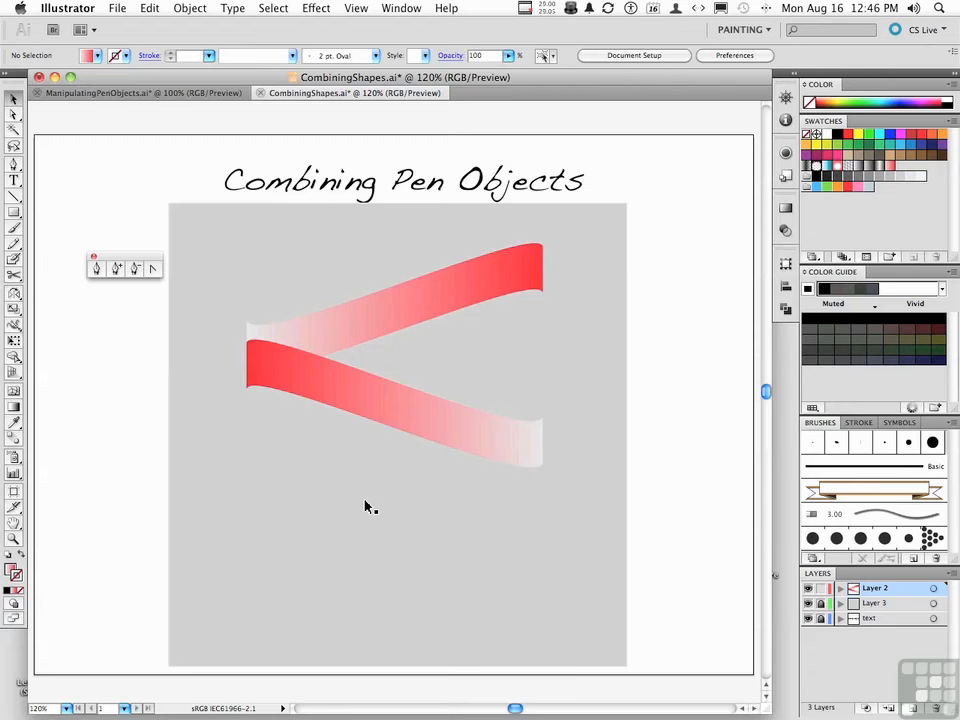
Step: Nudge the mirrored ribbon up until its left end covers the left end of the upper ribbon, then deselect it
{"action": "left_click", "coordinate": [384, 407]}
{"action": "key", "text": "Up"}
{"action": "key", "text": "Up"}
{"action": "key", "text": "Up"}
{"action": "key", "text": "Up"}
{"action": "key", "text": "Up"}
{"action": "key", "text": "Up"}
{"action": "key", "text": "Up"}
{"action": "key", "text": "Up"}
{"action": "key", "text": "Up"}
{"action": "key", "text": "Up"}
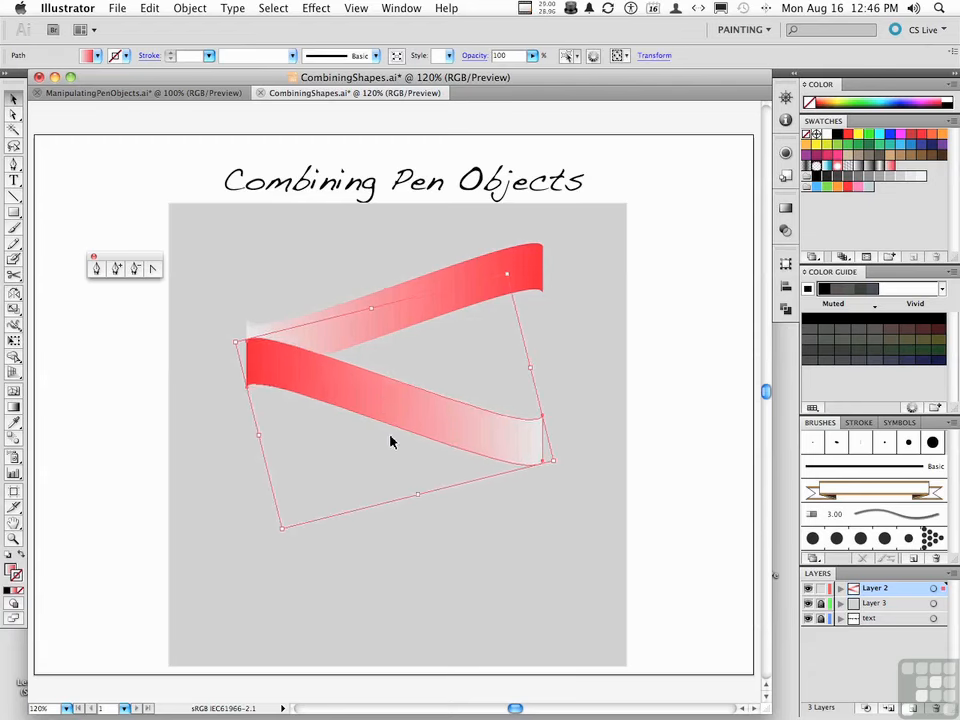
{"action": "key", "text": "Up"}
{"action": "key", "text": "Up"}
{"action": "key", "text": "Up"}
{"action": "key", "text": "Up"}
{"action": "key", "text": "Up"}
{"action": "key", "text": "Up"}
{"action": "left_click", "coordinate": [310, 392]}
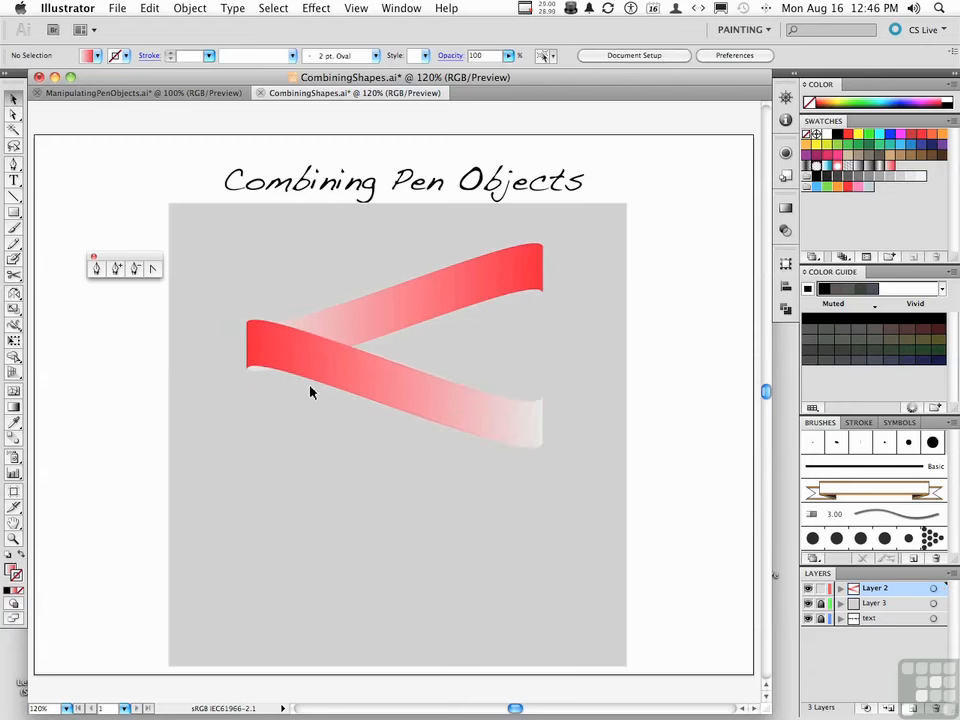
Step: Copy the top ribbon straight down so its right end sits behind the mirrored ribbon's right end, and fine-tune the copy's position
{"action": "left_click", "coordinate": [477, 287]}
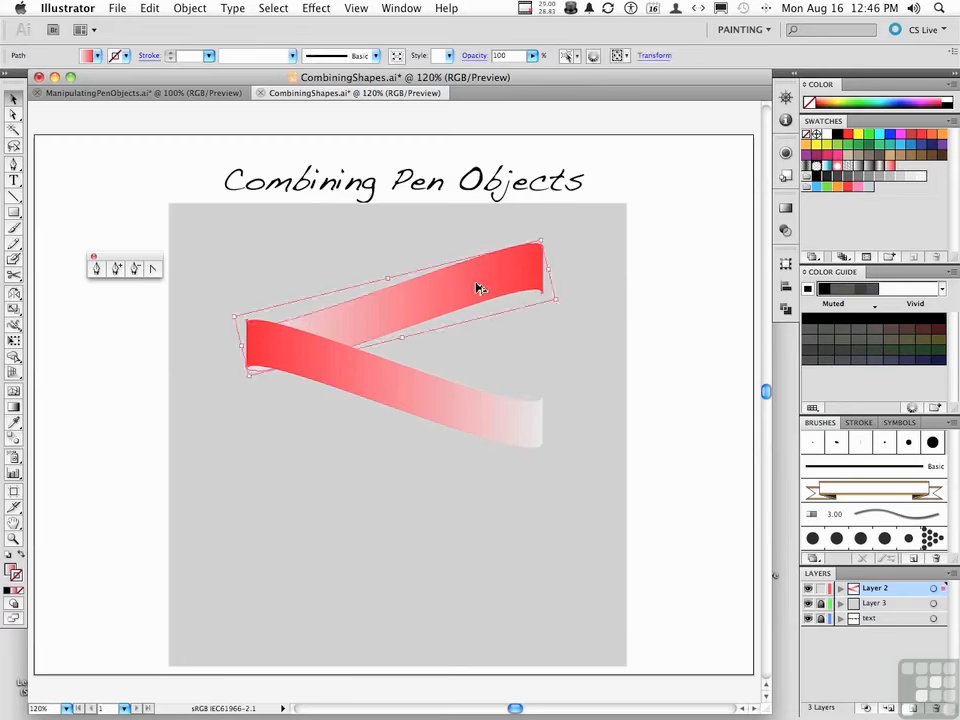
{"action": "left_click_drag", "start_coordinate": [477, 287], "coordinate": [480, 444]}
{"action": "left_click", "coordinate": [482, 521]}
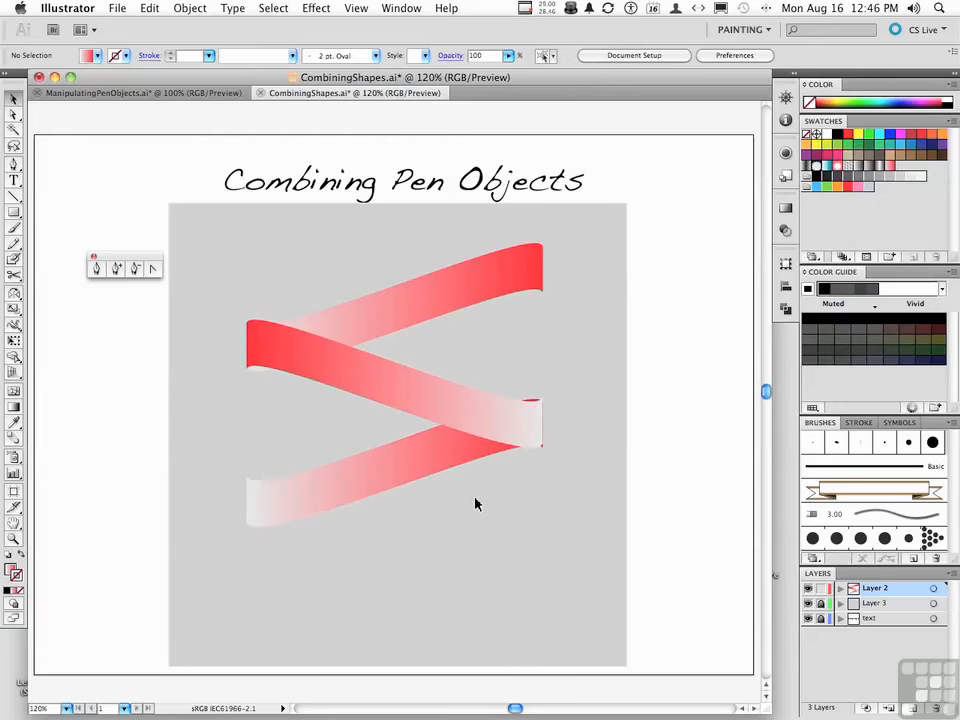
{"action": "left_click", "coordinate": [422, 467]}
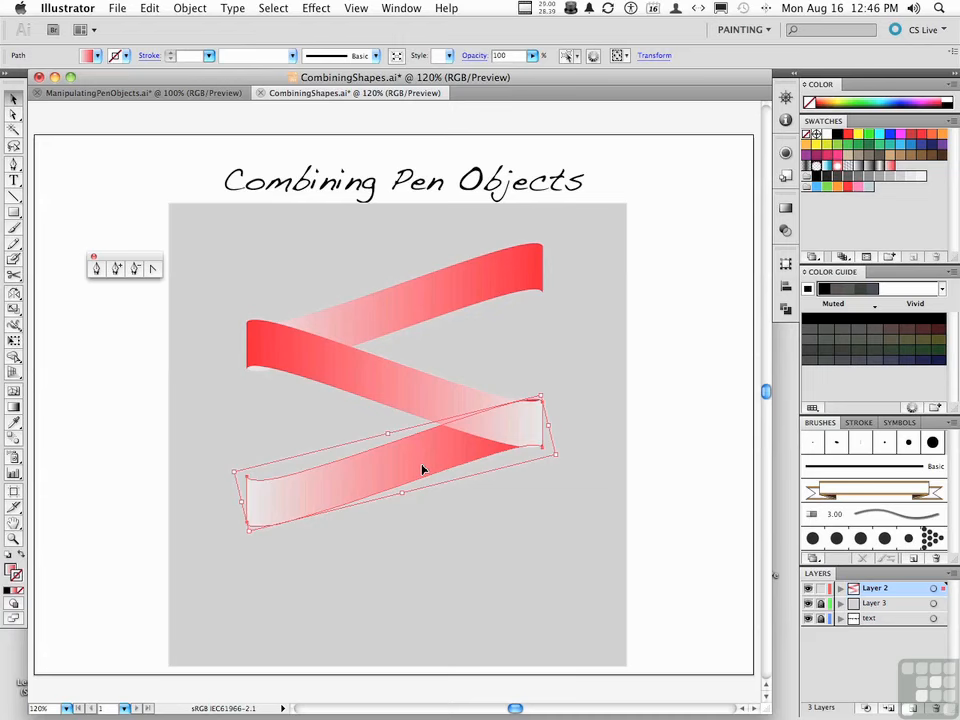
{"action": "left_click", "coordinate": [450, 505]}
{"action": "left_click", "coordinate": [477, 447]}
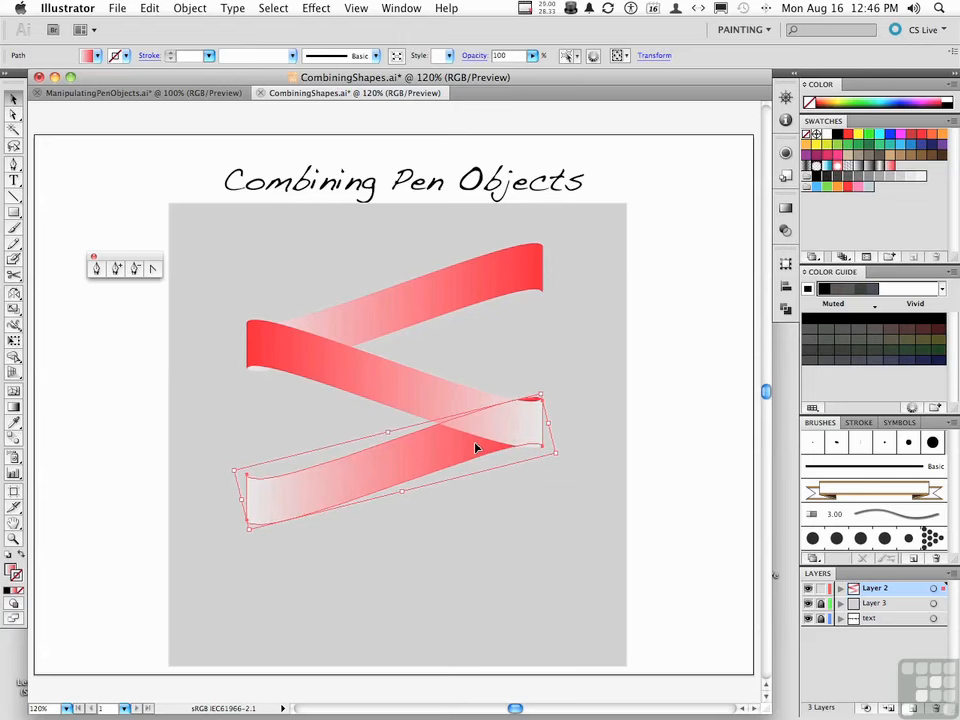
{"action": "left_click", "coordinate": [516, 478]}
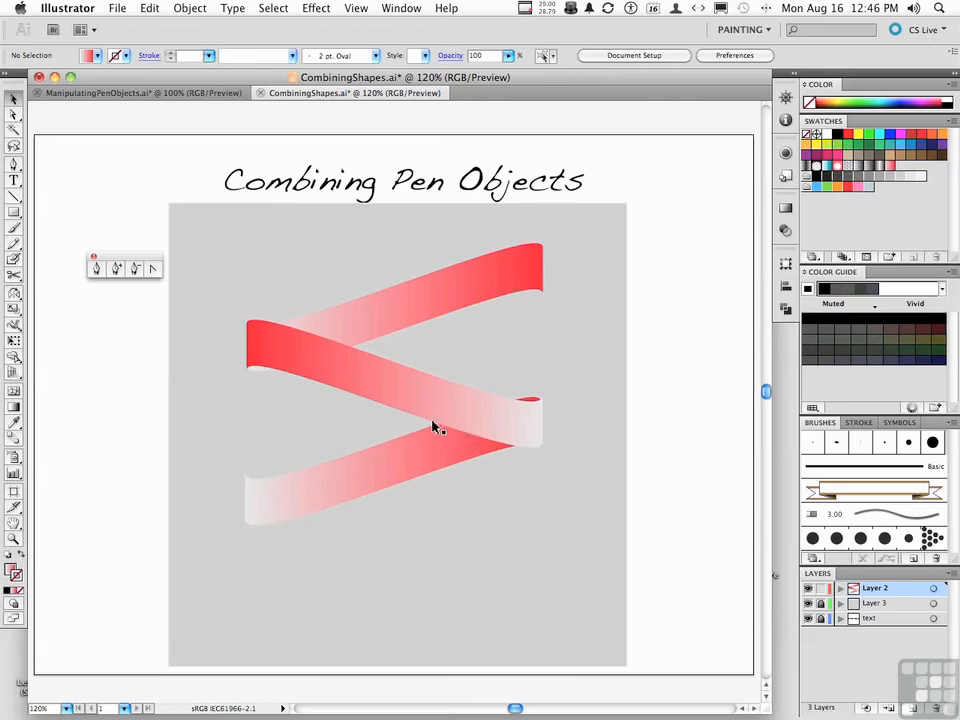
Step: Copy the mirrored ribbon straight down so its left end covers the left end of the third ribbon, and fine-tune its position
{"action": "left_click_drag", "start_coordinate": [357, 380], "coordinate": [360, 537]}
{"action": "left_click", "coordinate": [210, 579]}
{"action": "left_click", "coordinate": [326, 523]}
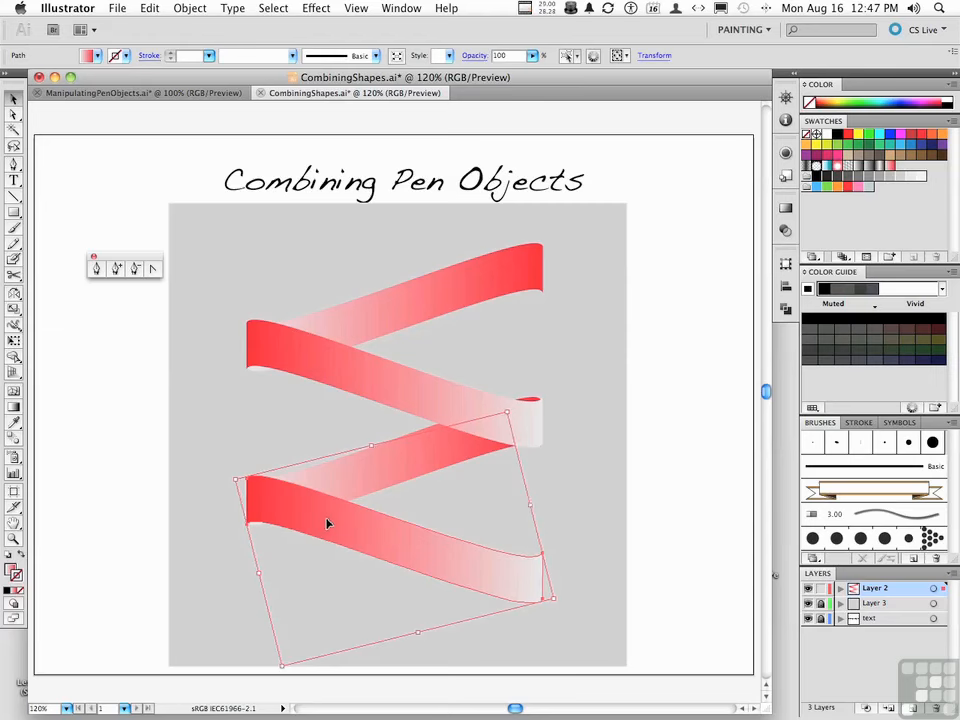
{"action": "left_click", "coordinate": [205, 548]}
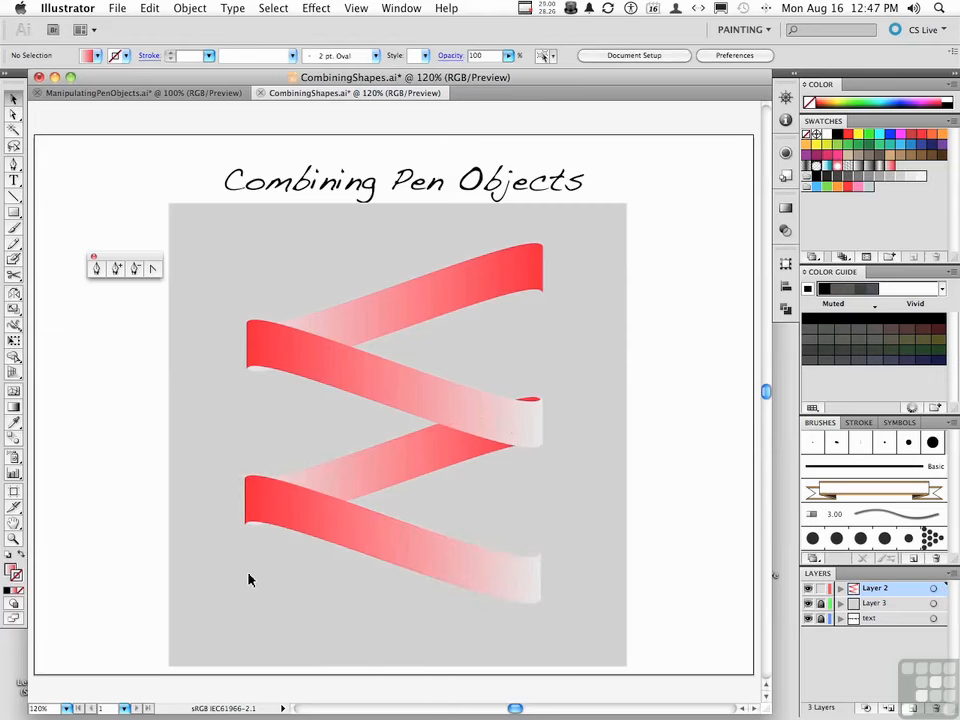